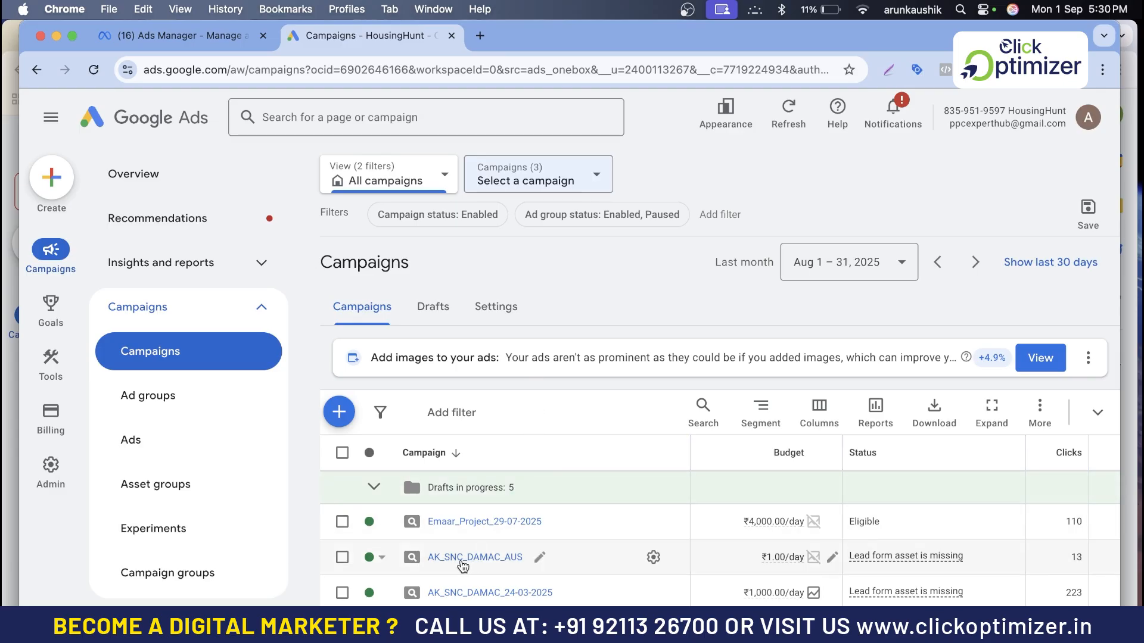
- Open the Brand_Name ad of the AK_SNC_DAMAC_AUS campaign for editing and close the chat assistant
click(480, 557)
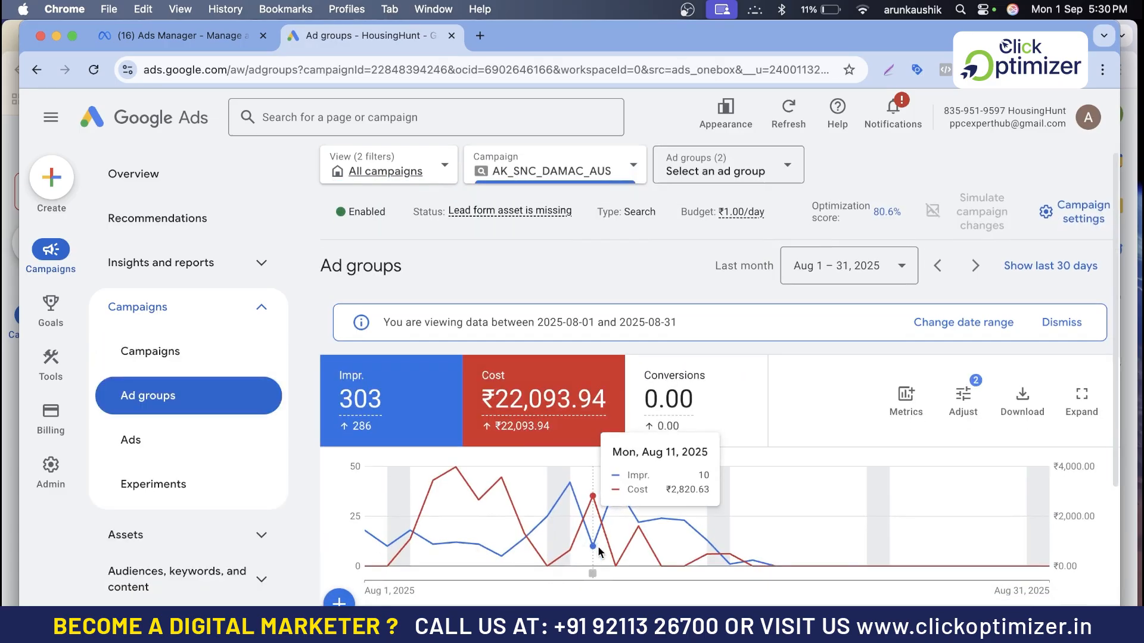
scroll(596, 545, down, 2)
click(143, 453)
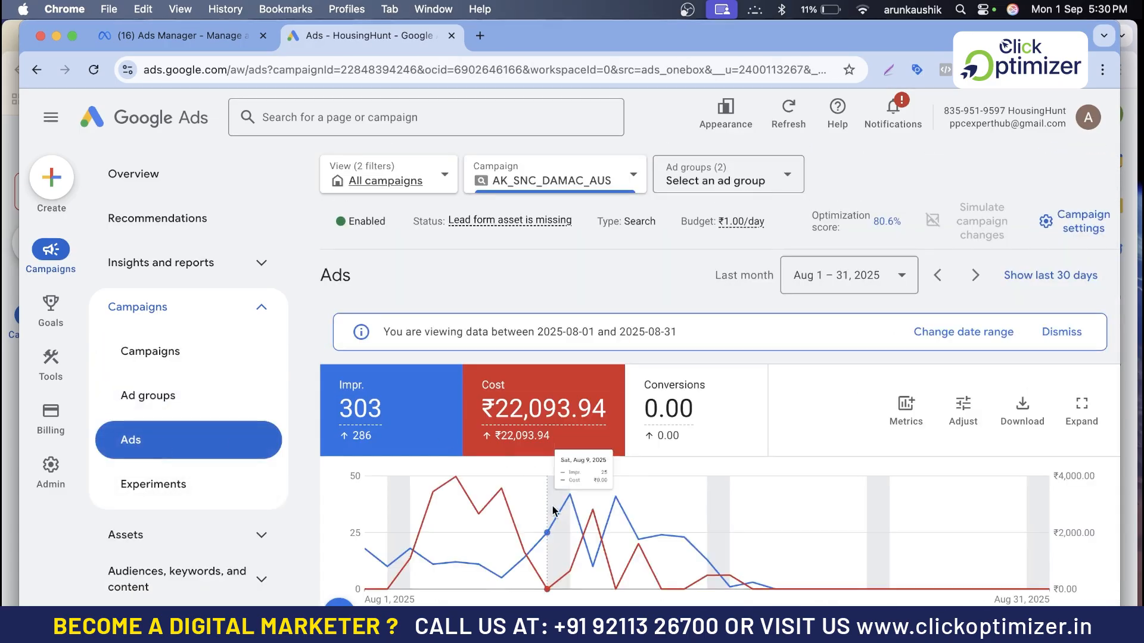
scroll(554, 511, down, 2)
scroll(554, 511, down, 4)
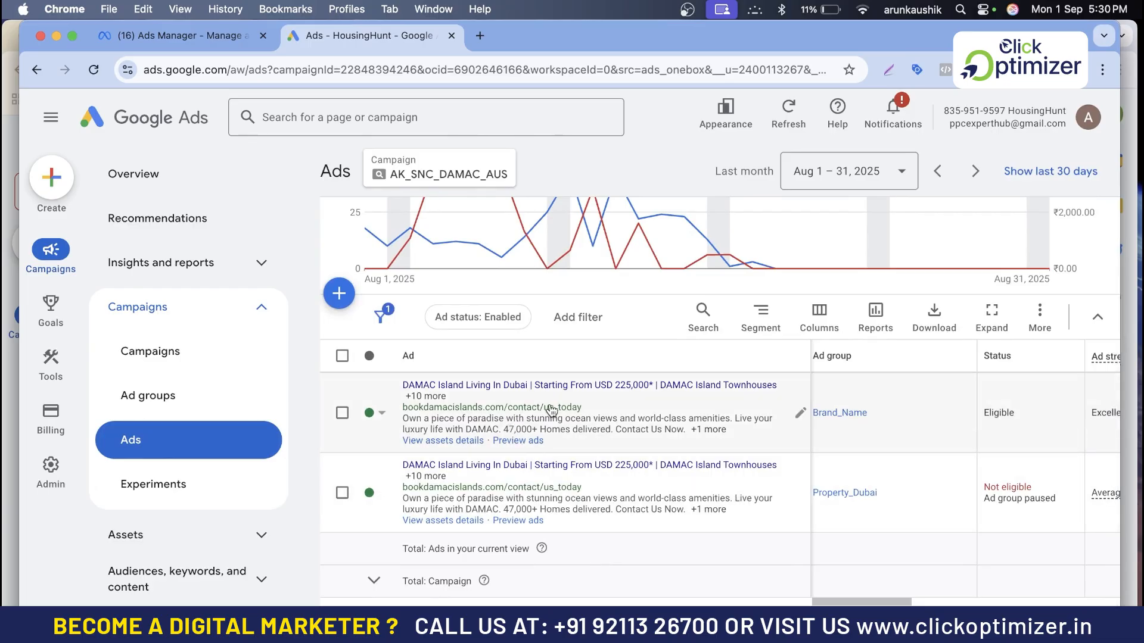
click(801, 417)
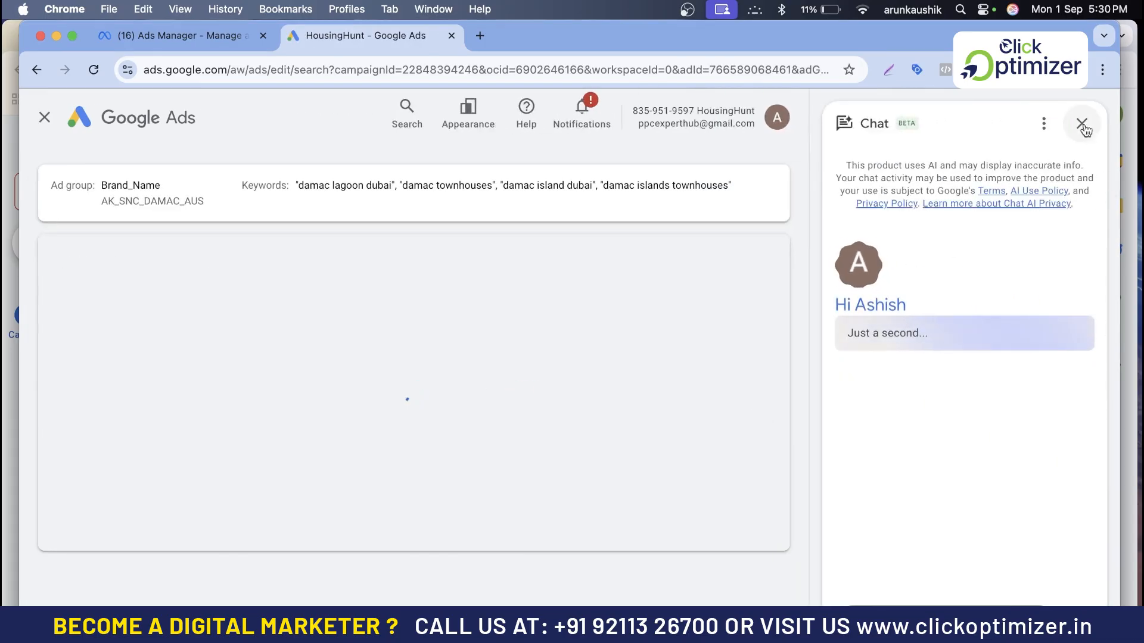
click(1083, 124)
- Review the headlines entered for the ad
scroll(635, 490, down, 10)
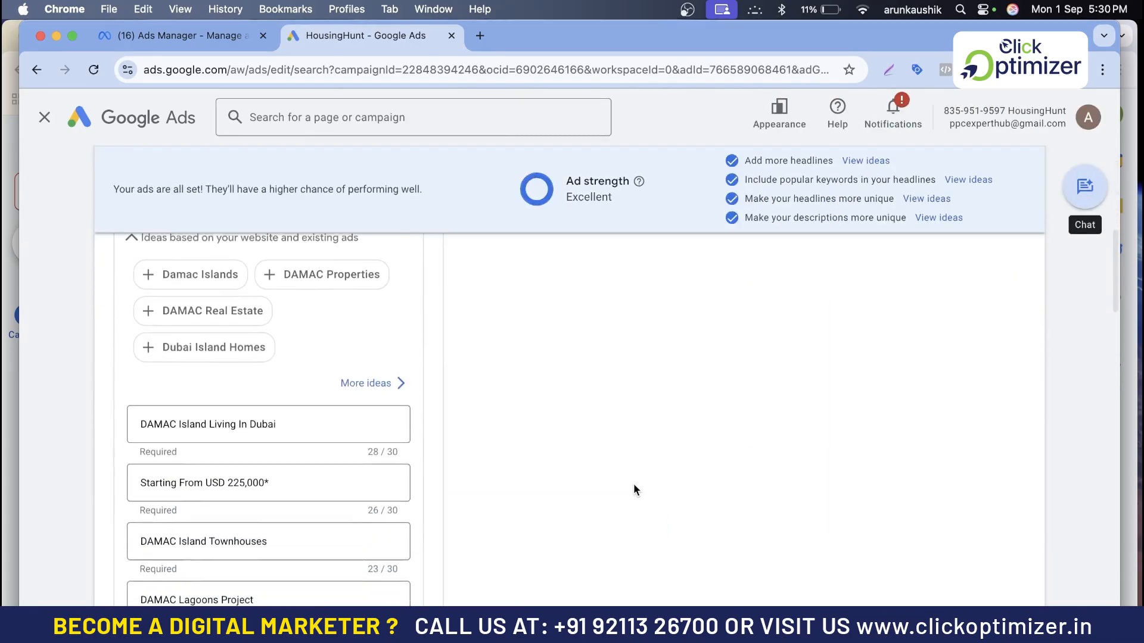
scroll(633, 489, down, 8)
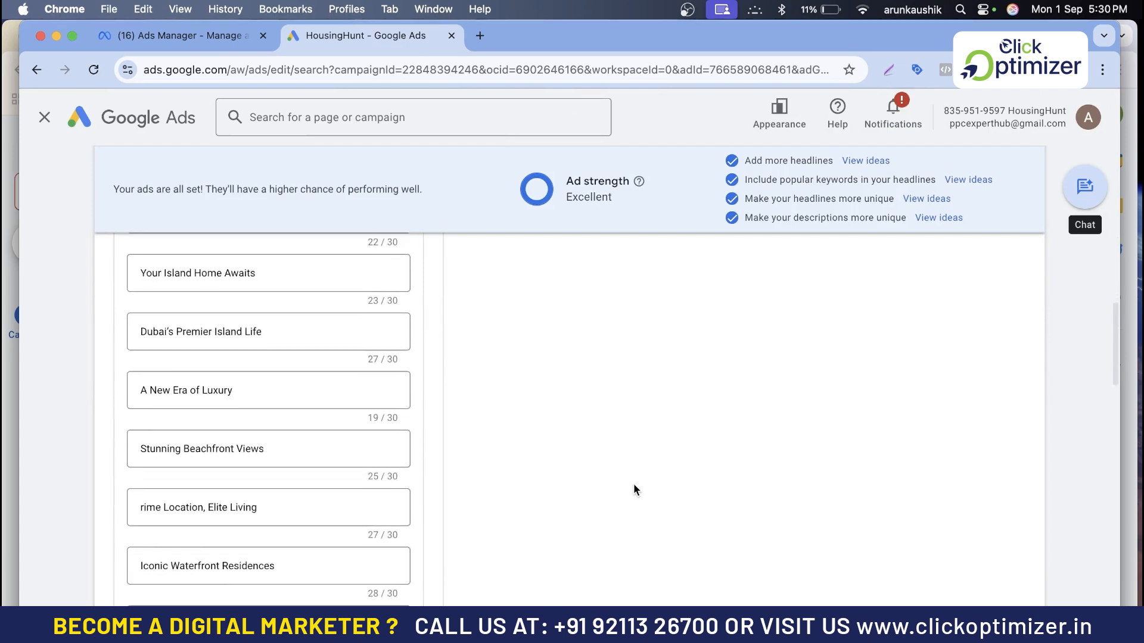
scroll(633, 489, down, 5)
scroll(634, 488, up, 7)
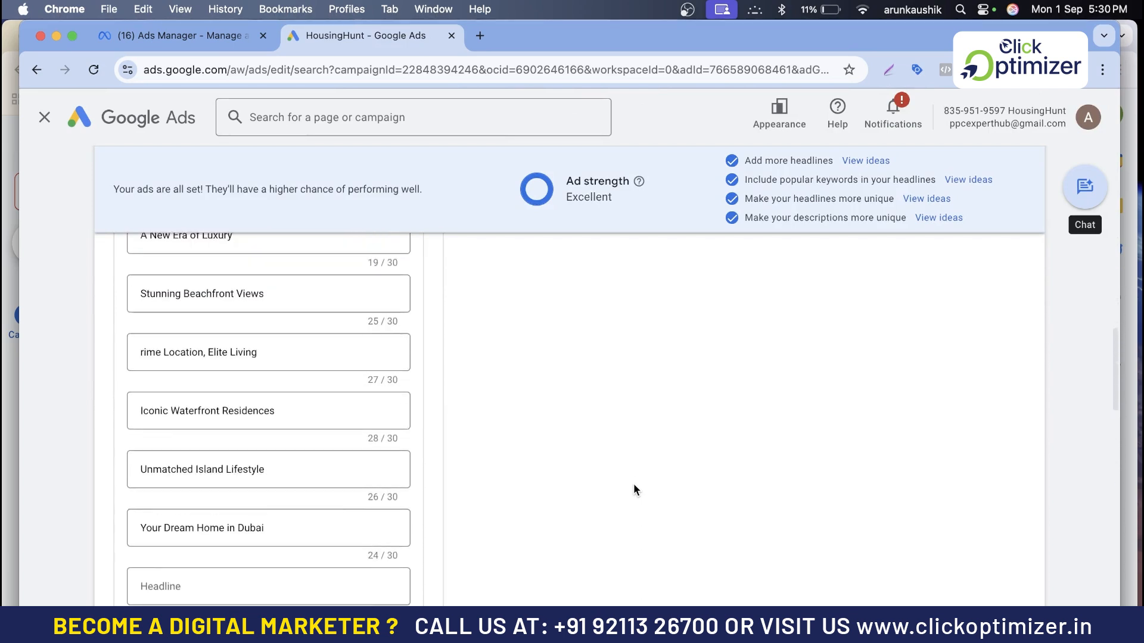
scroll(634, 487, down, 12)
scroll(634, 488, up, 7)
scroll(634, 484, up, 12)
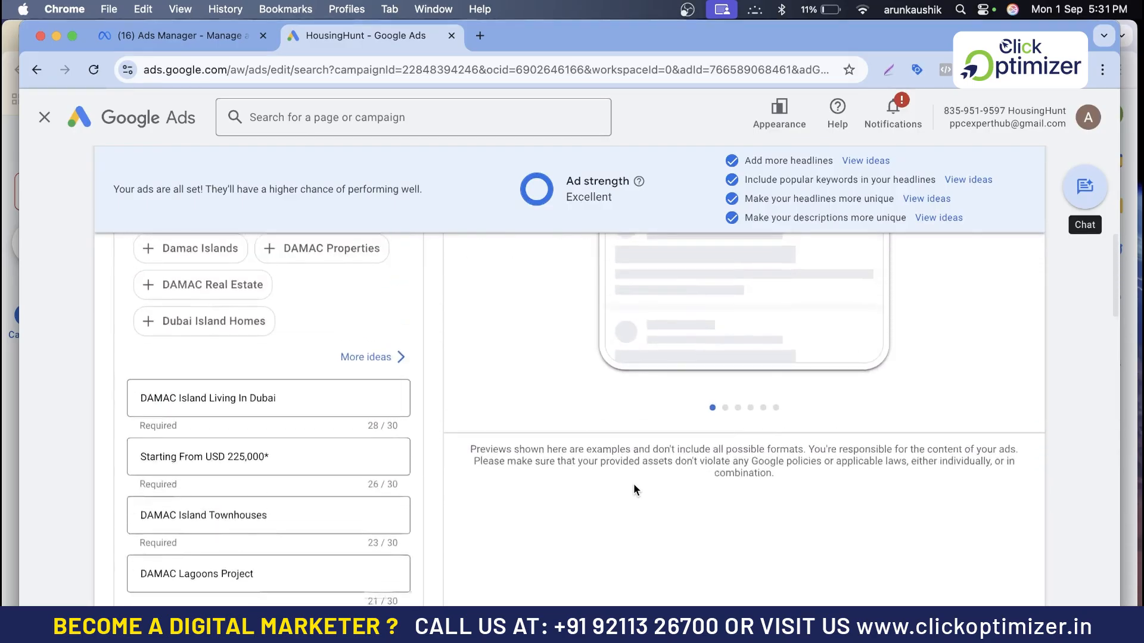
scroll(596, 465, up, 1)
- Clear the first headline, DAMAC Island Living In Dubai, and enter an opening brace to start a dynamic insertion
double_click(310, 474)
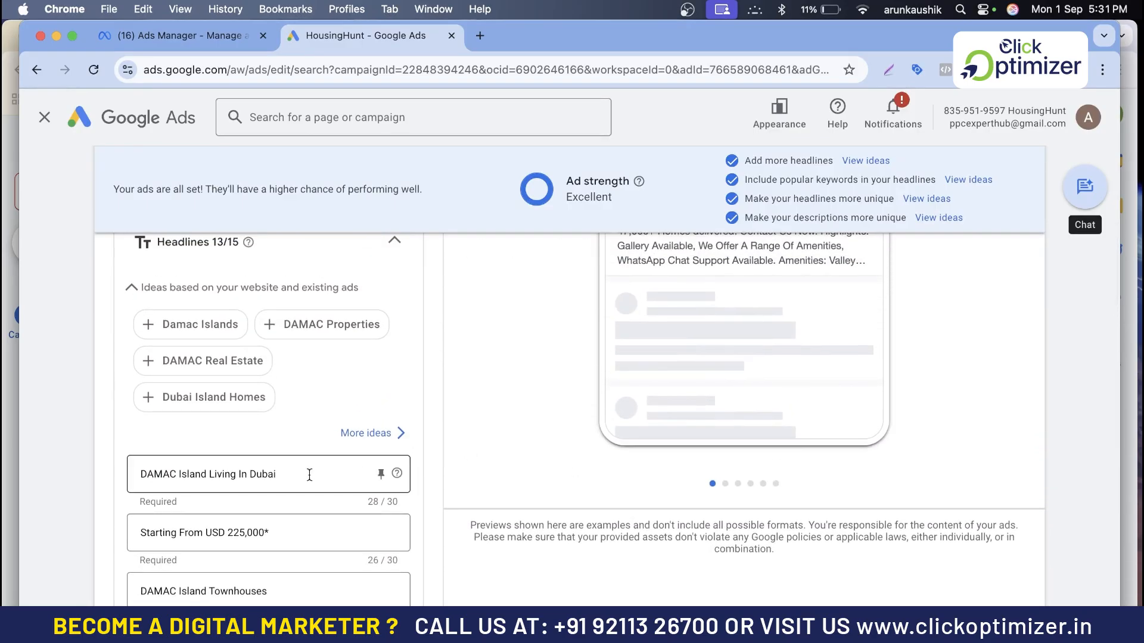
key(super+a)
key(BackSpace)
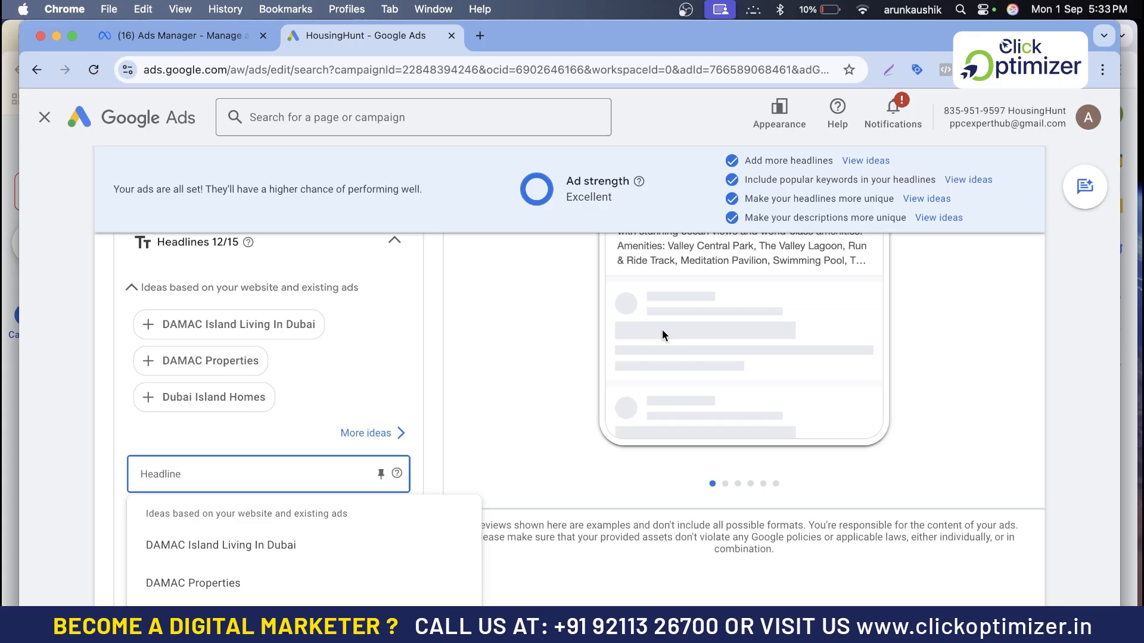
click(337, 392)
click(225, 474)
text({)
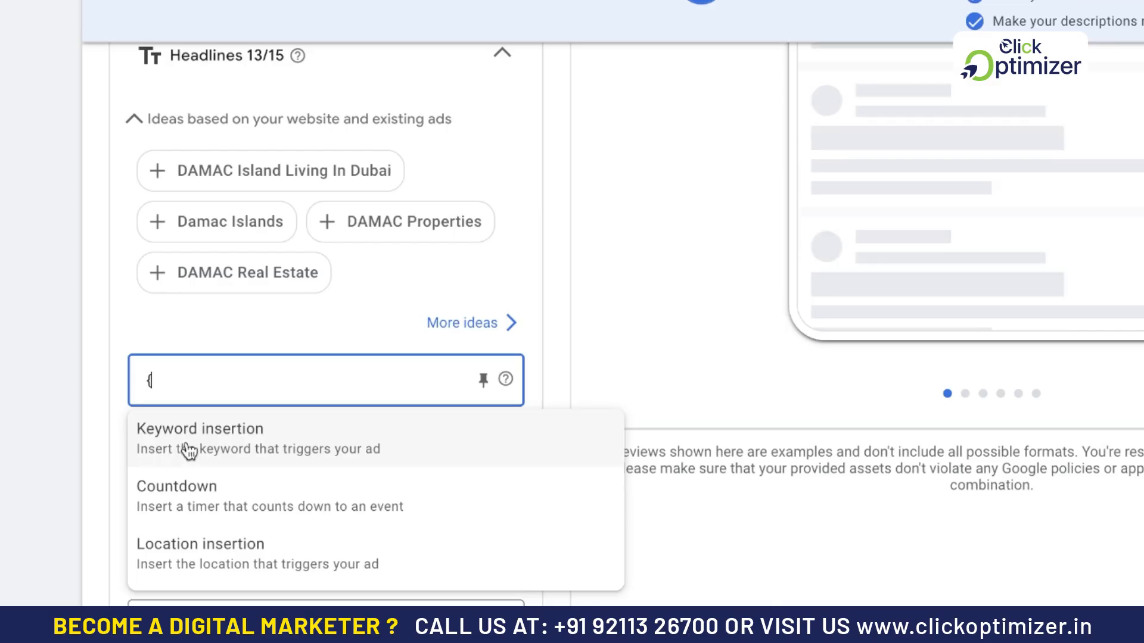
- Choose Keyword insertion for the first headline with the default text "Buy Property In Dubai" and Title case
click(220, 444)
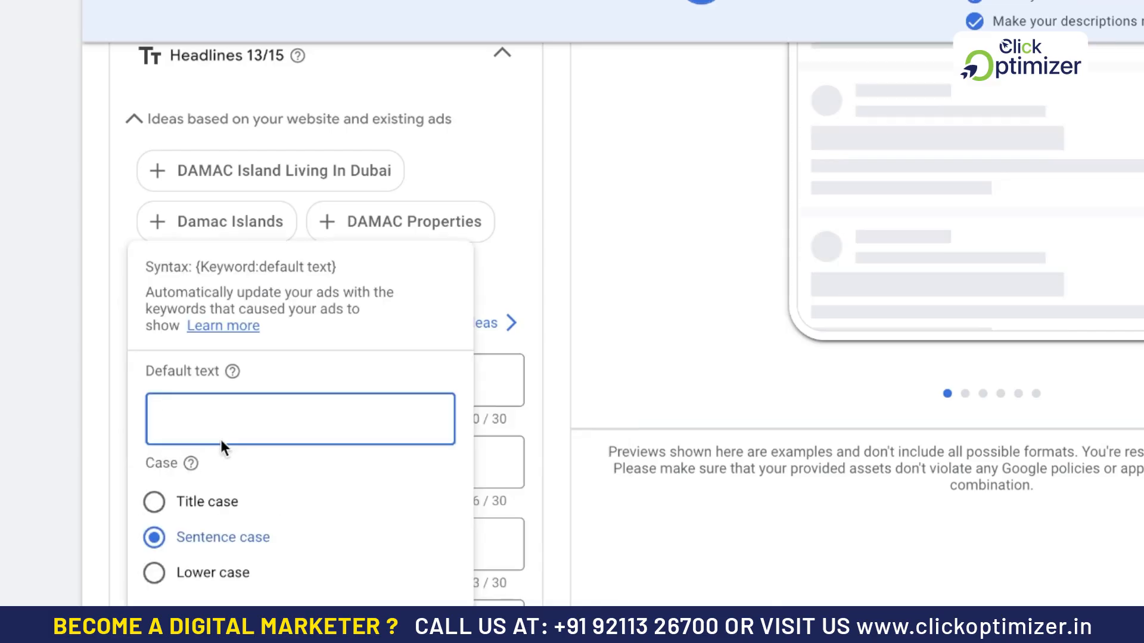
text(Buy )
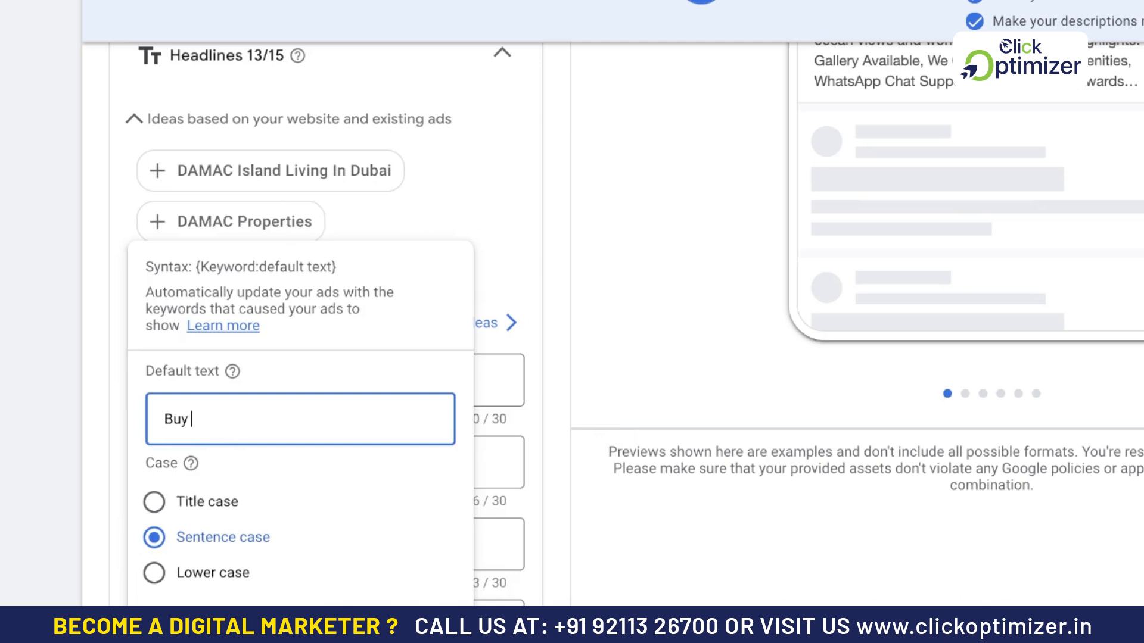
text(Property In Du)
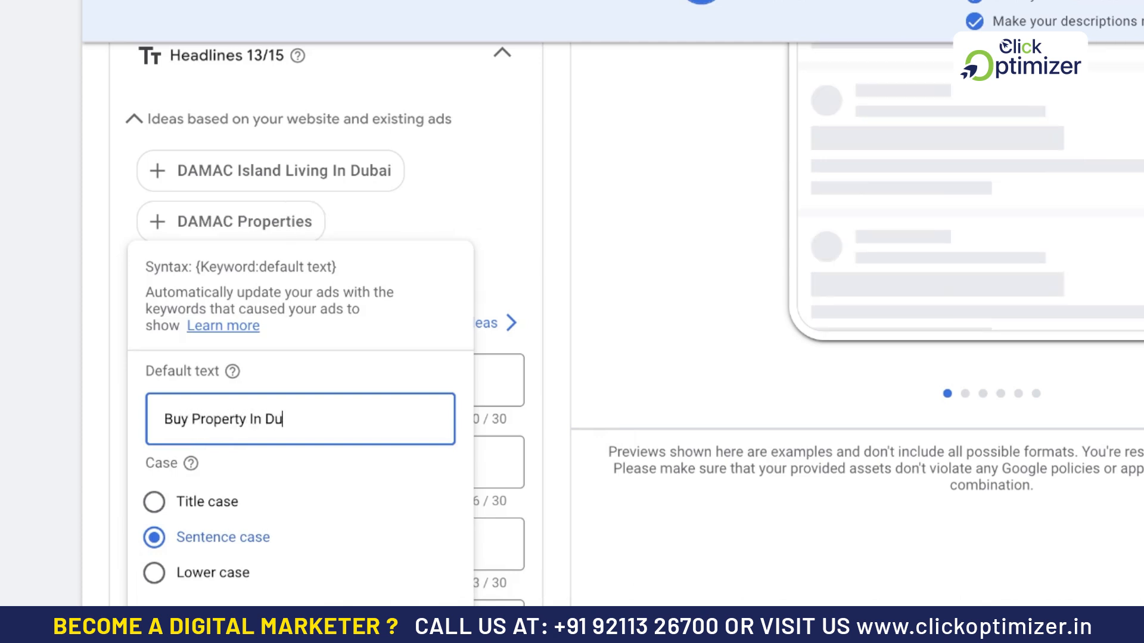
text(bai)
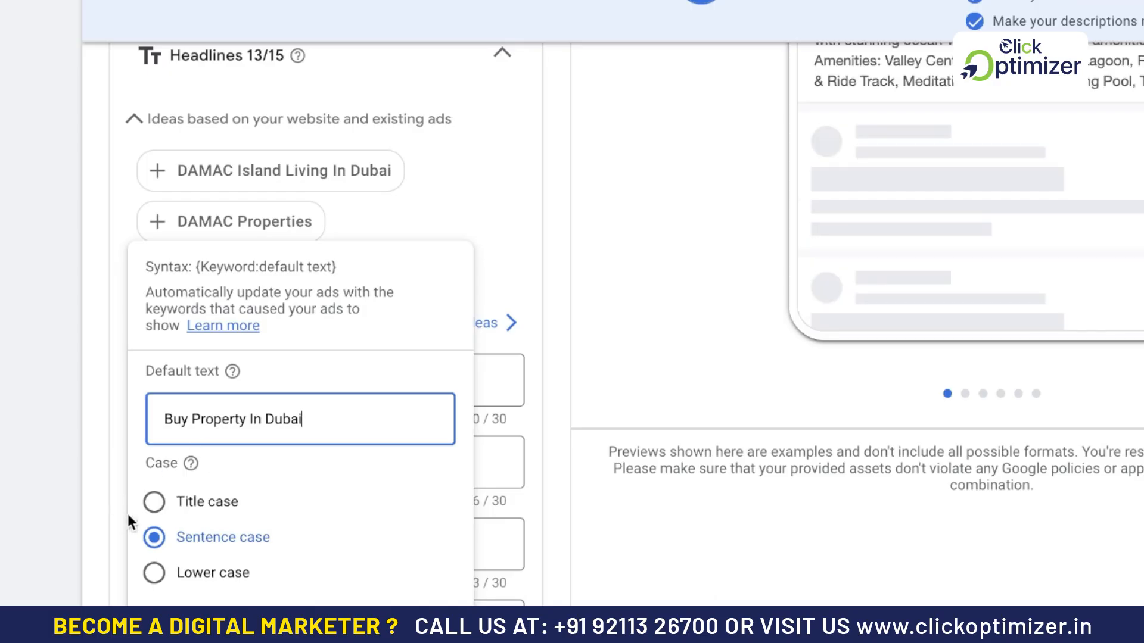
click(154, 503)
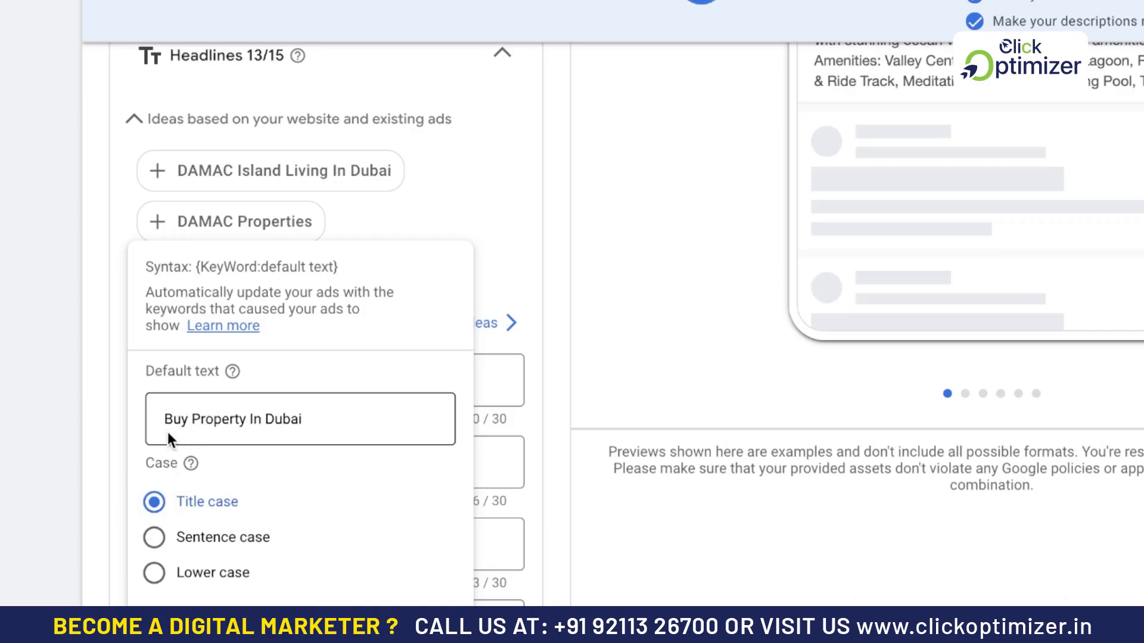
- Try lowercase initials for the words Property and Dubai in the keyword insertion's default text
click(169, 414)
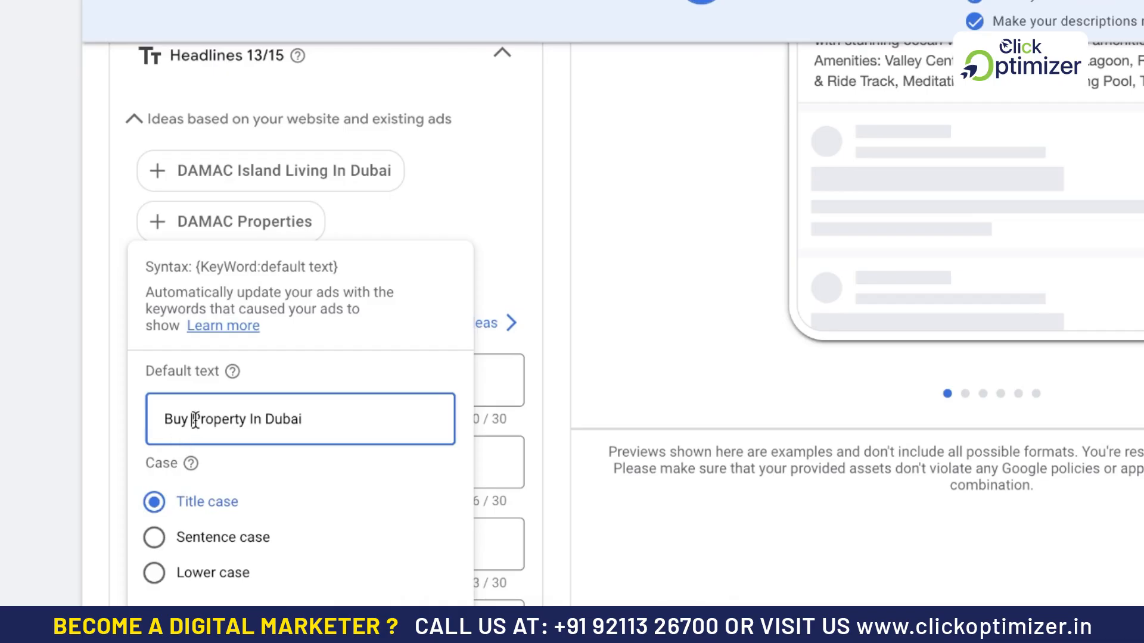
click(266, 418)
click(196, 418)
key(BackSpace)
text(p)
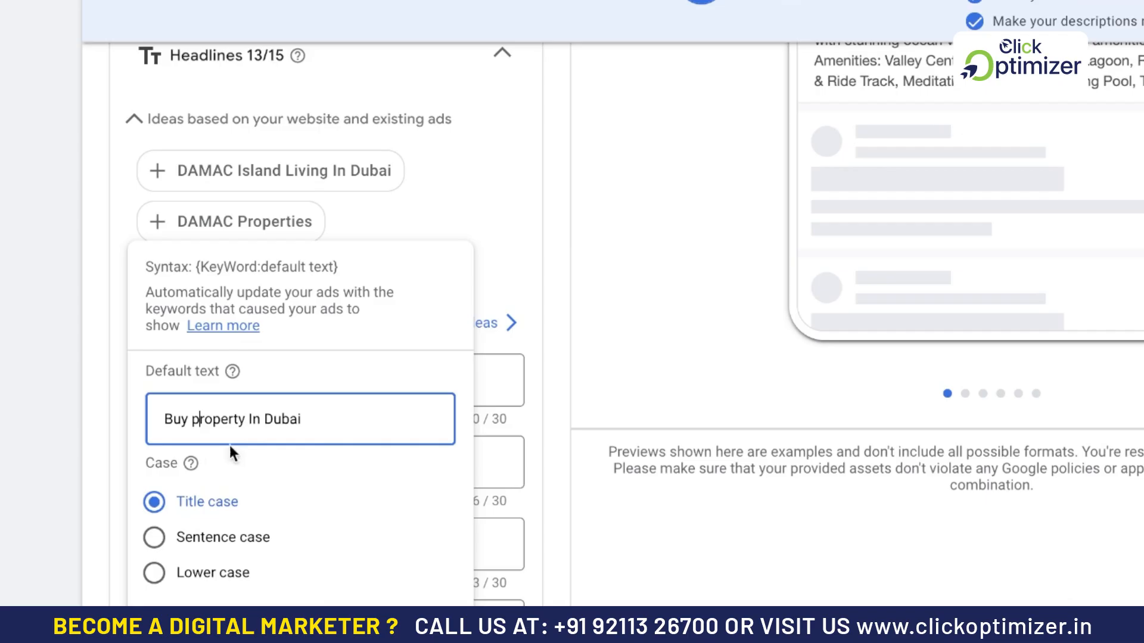
click(274, 419)
key(BackSpace)
text(d)
key(BackSpace)
text(D)
- Restore the capital P in Property and apply the keyword insertion to the first headline
key(Left)
key(Left)
key(Left)
key(Left)
key(Left)
key(Left)
key(Left)
key(Left)
key(Left)
key(Left)
key(Left)
key(Left)
key(BackSpace)
text(P)
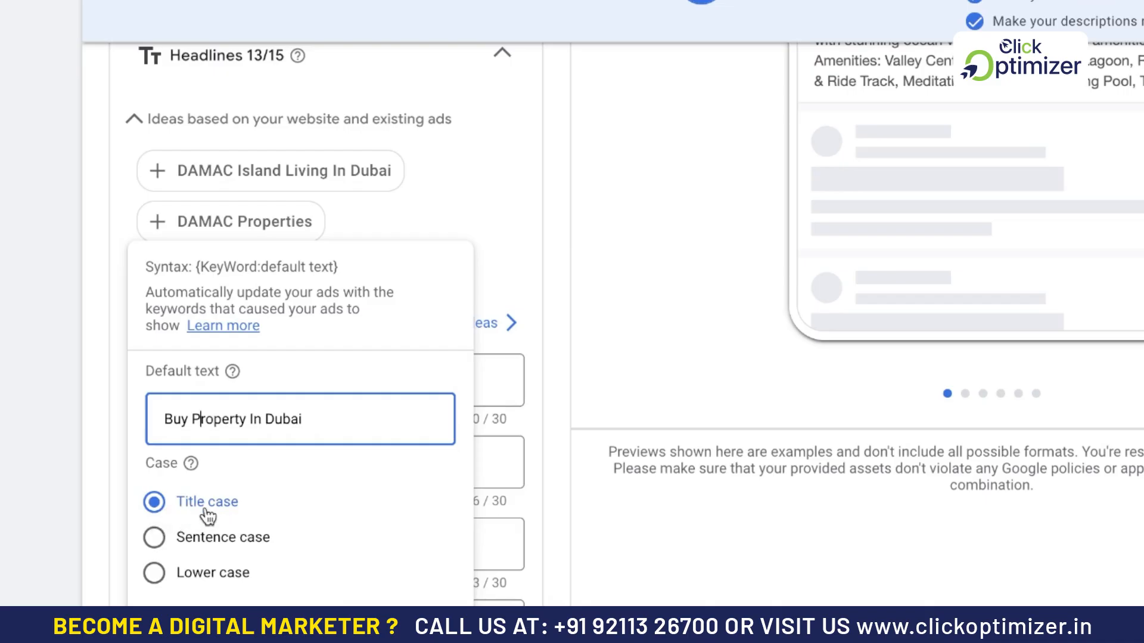
click(413, 615)
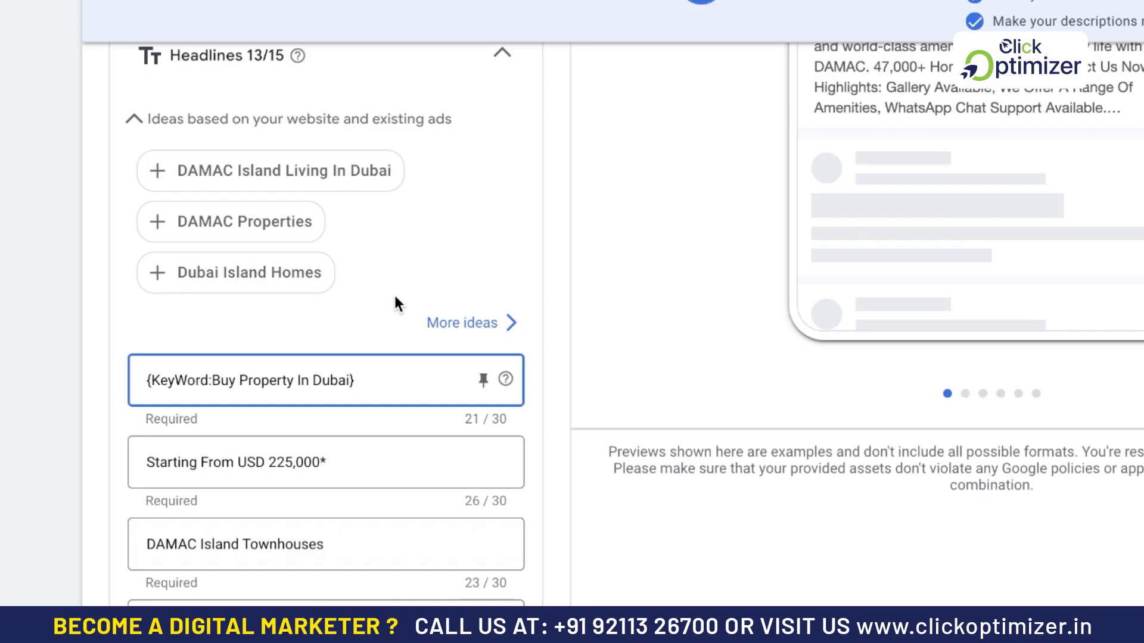
- Try to clear the default text in the first headline's keyword insertion settings
drag(370, 383, 215, 381)
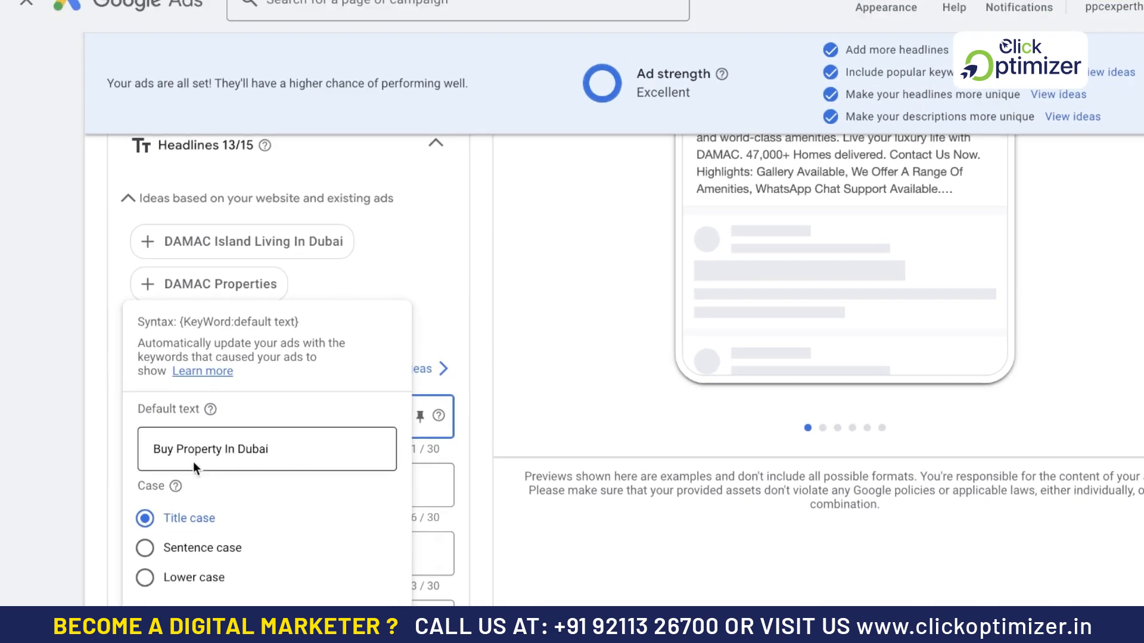
triple_click(281, 445)
key(BackSpace)
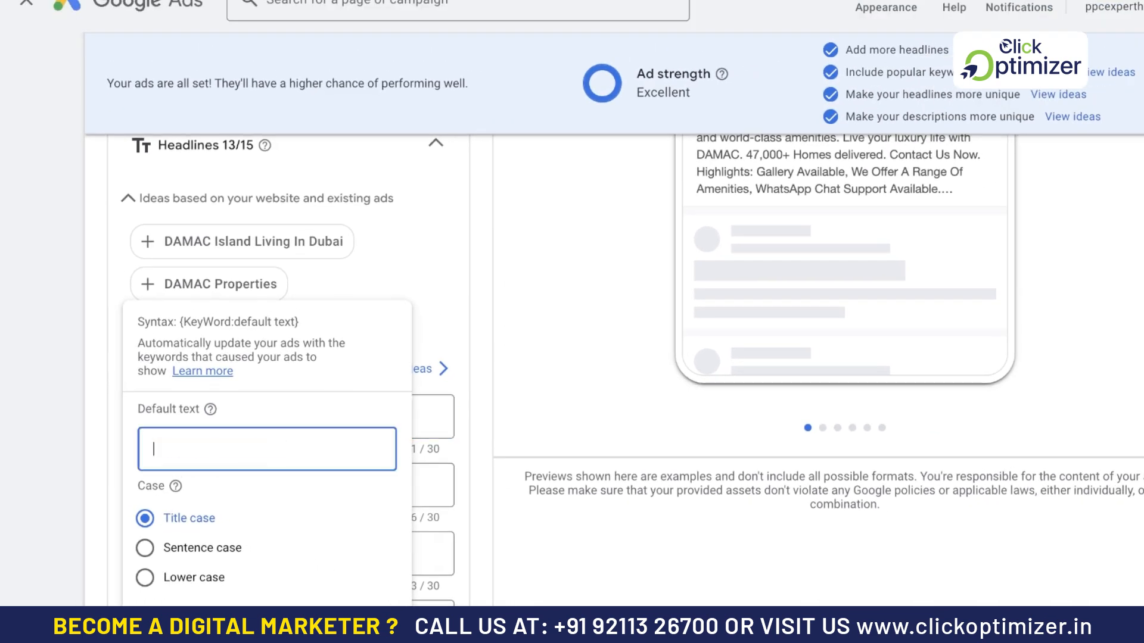
click(419, 281)
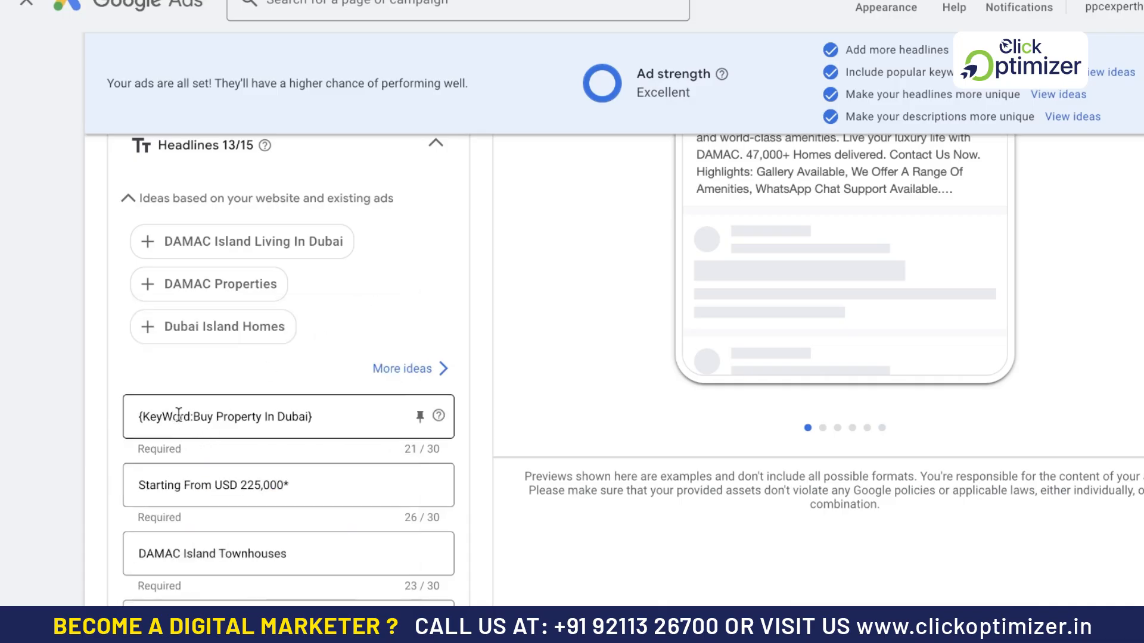
click(189, 416)
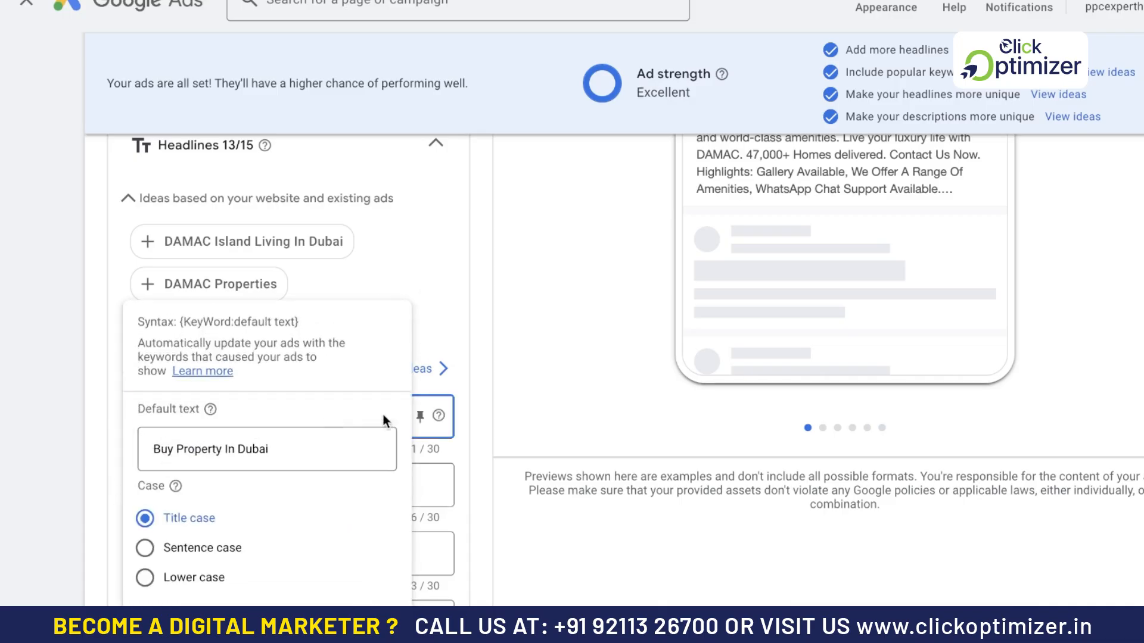
click(424, 305)
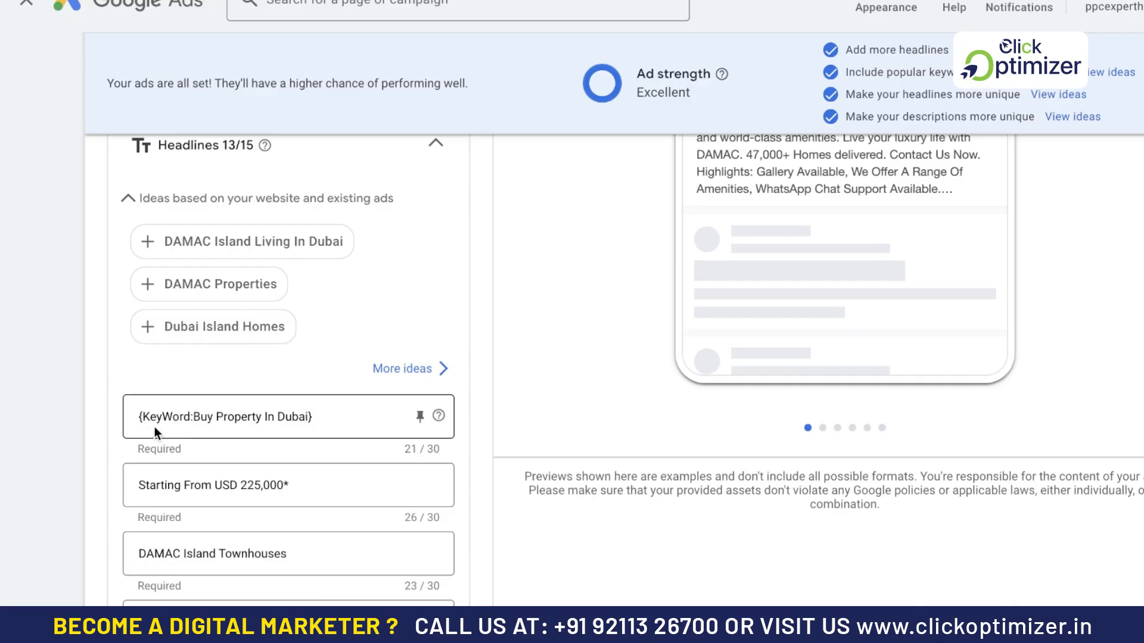
click(172, 417)
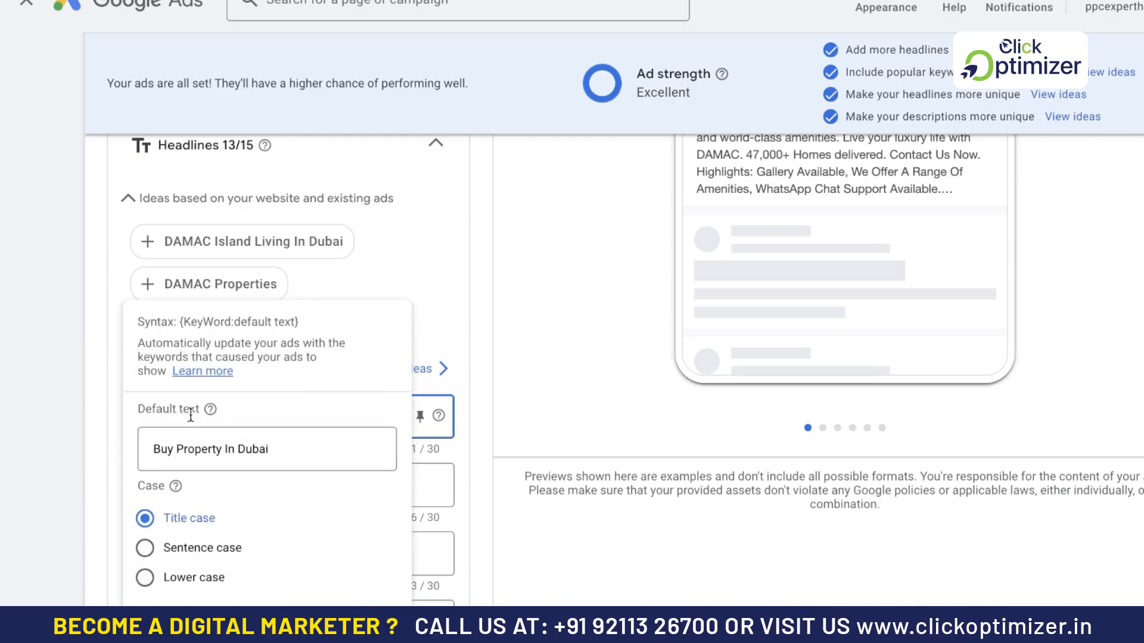
click(422, 289)
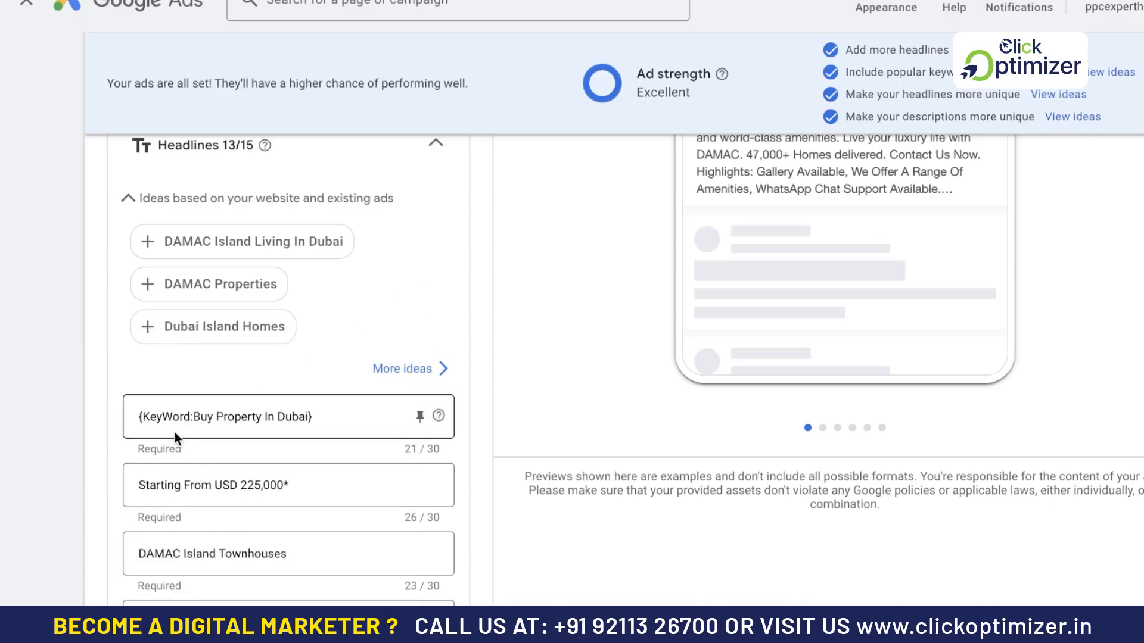
click(335, 417)
key(Left)
key(Right)
click(401, 291)
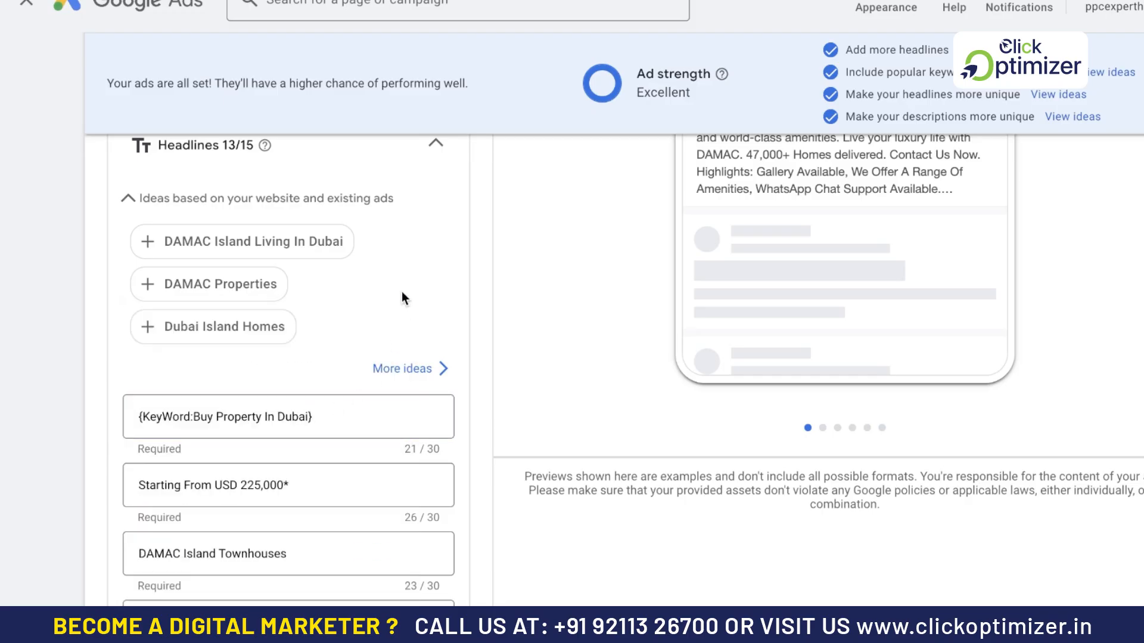
- Delete the keyword insertion from the first headline, keeping only an opening brace
click(341, 417)
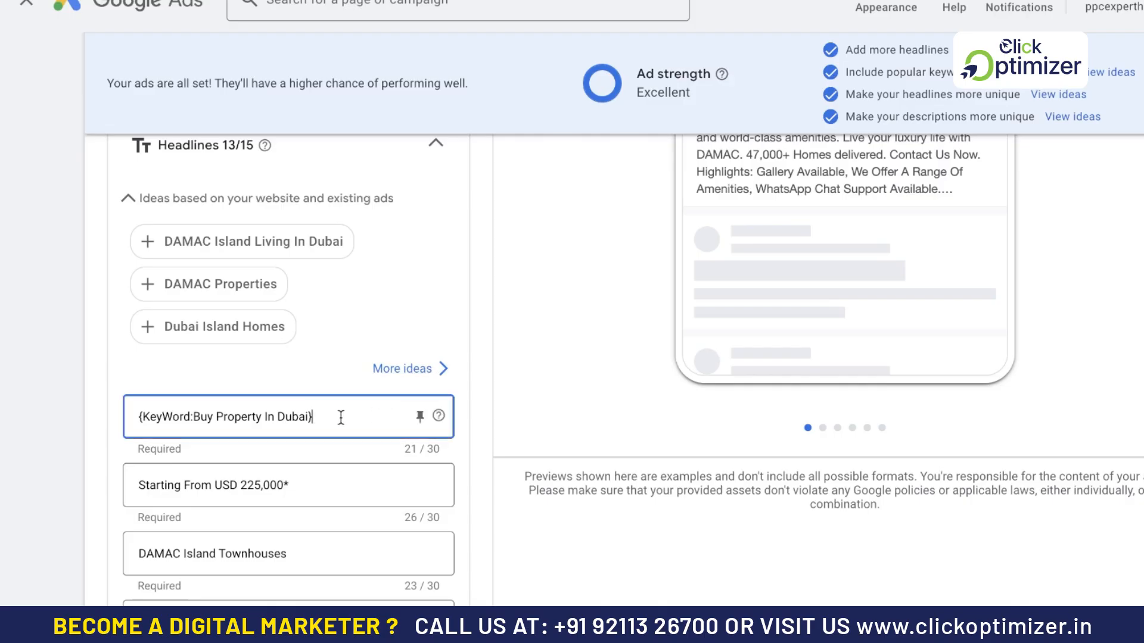
click(309, 416)
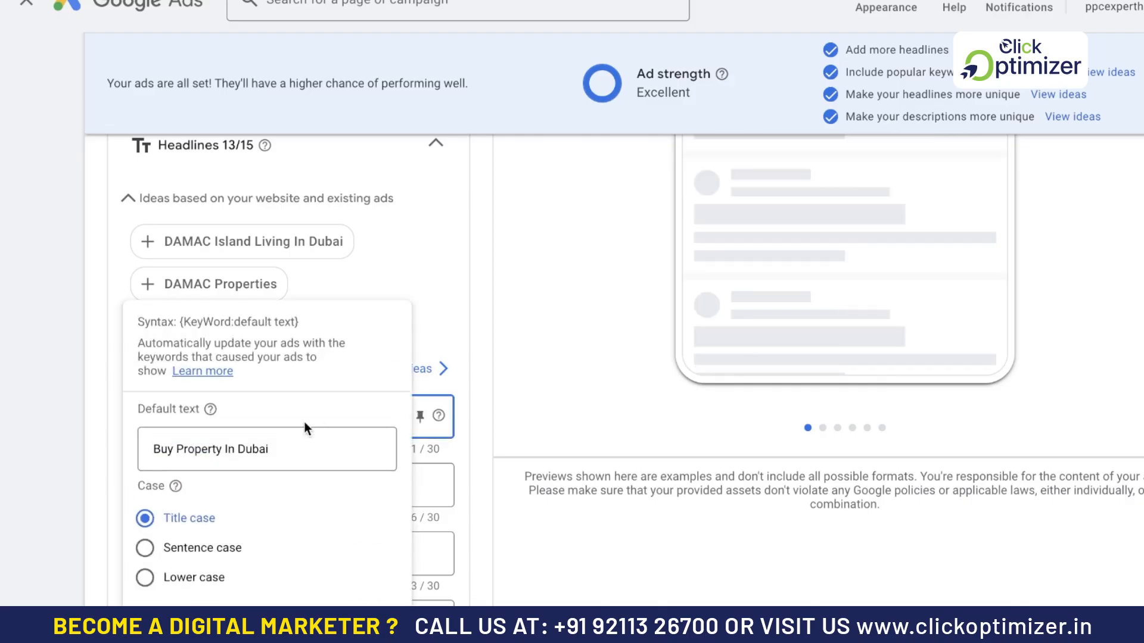
click(289, 446)
key(ctrl+a)
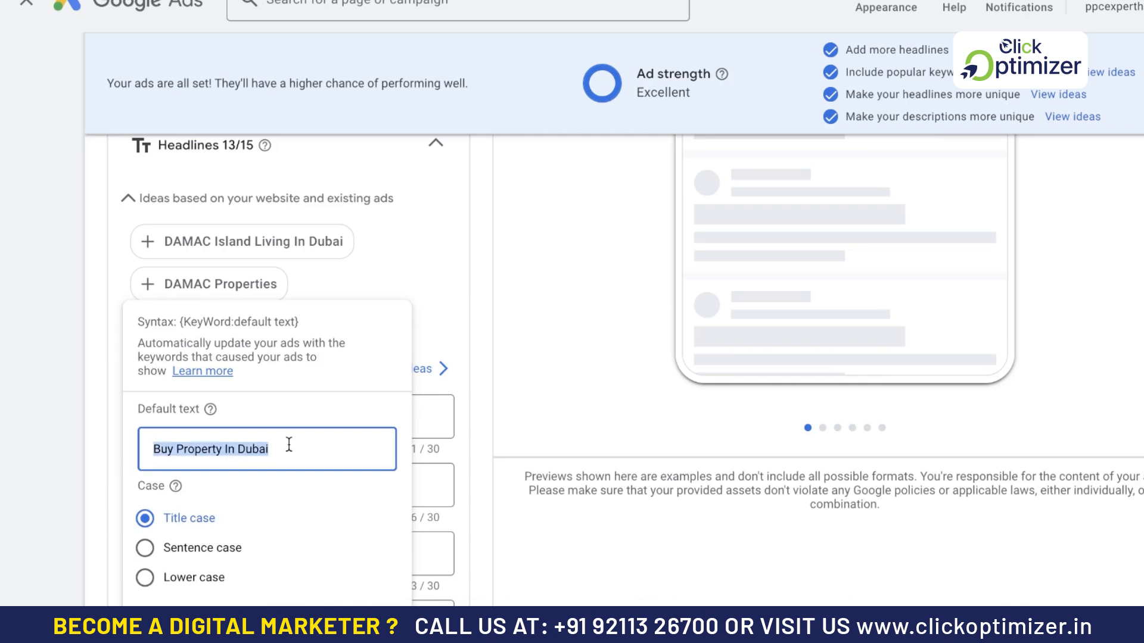
key(BackSpace)
click(434, 292)
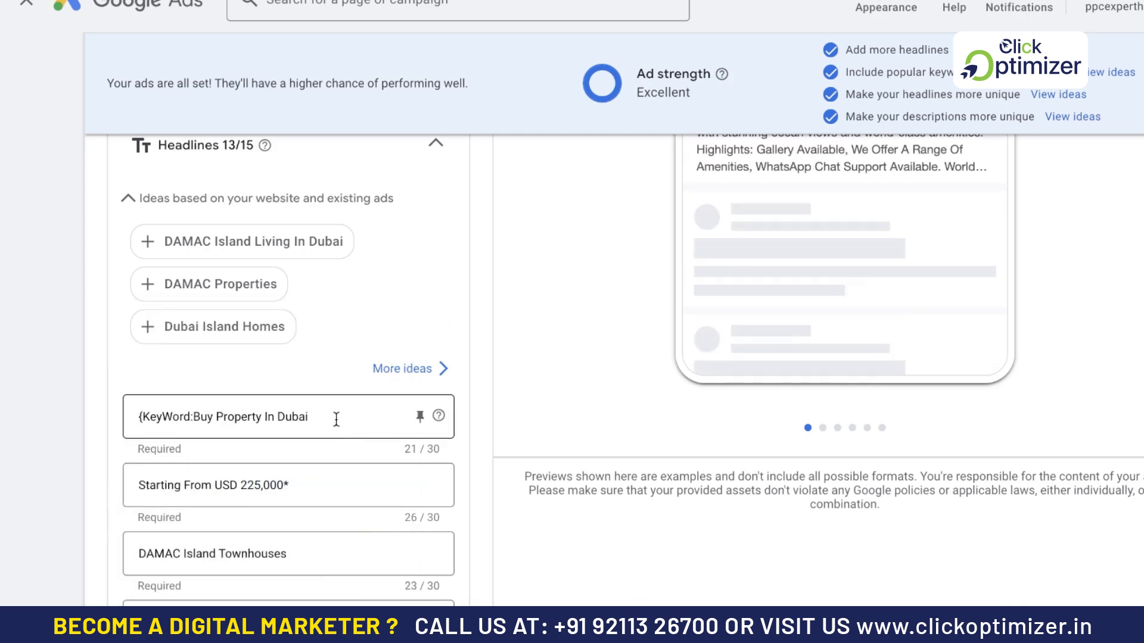
drag(335, 417, 144, 415)
key(BackSpace)
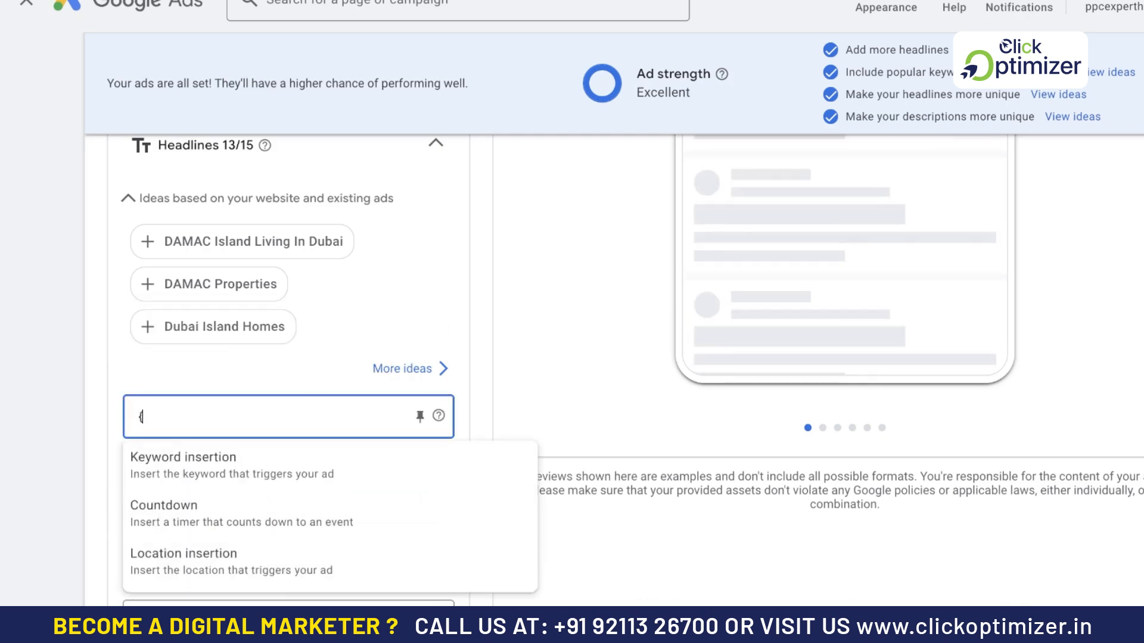
- Choose the countdown insertion for the first headline and review its end date, start days and time zone settings
click(184, 515)
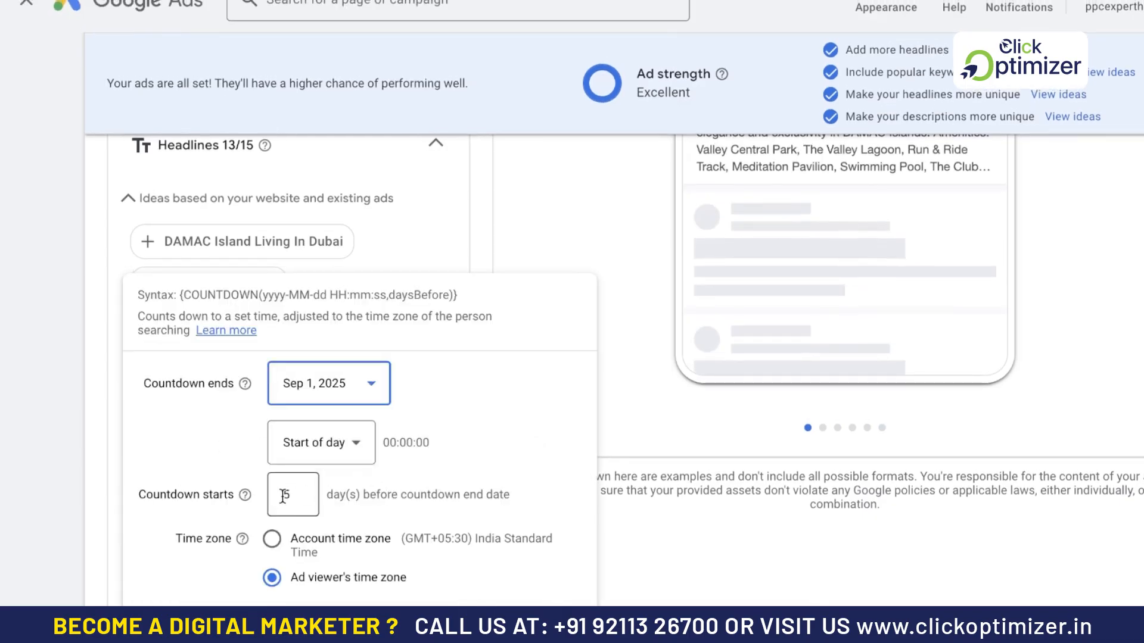
click(287, 495)
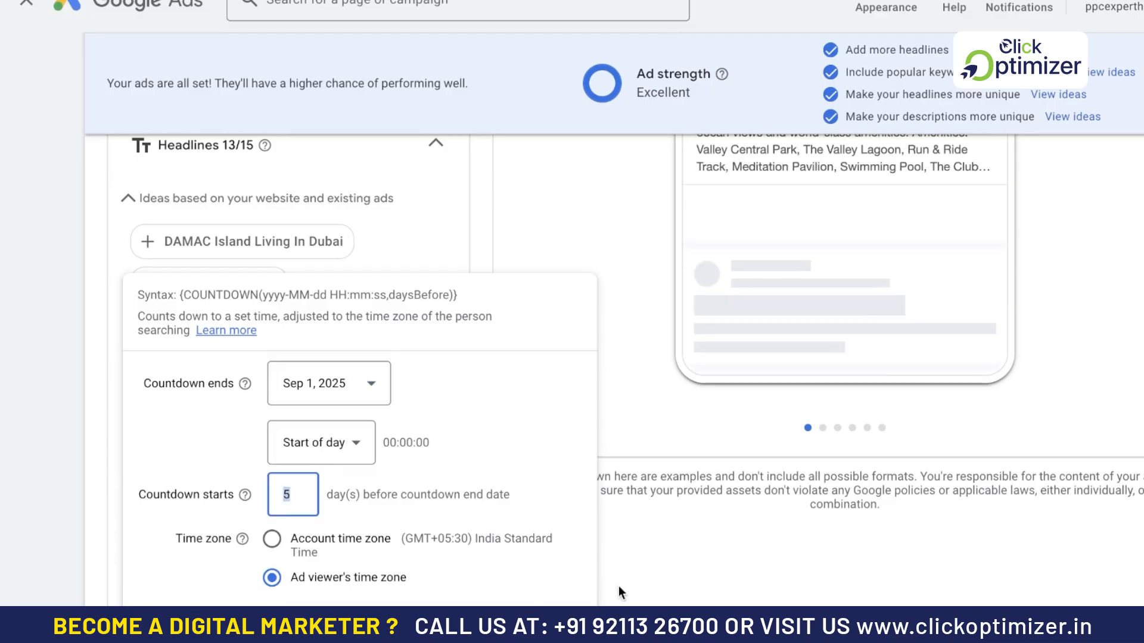
click(560, 584)
click(250, 416)
click(624, 577)
click(235, 414)
click(734, 568)
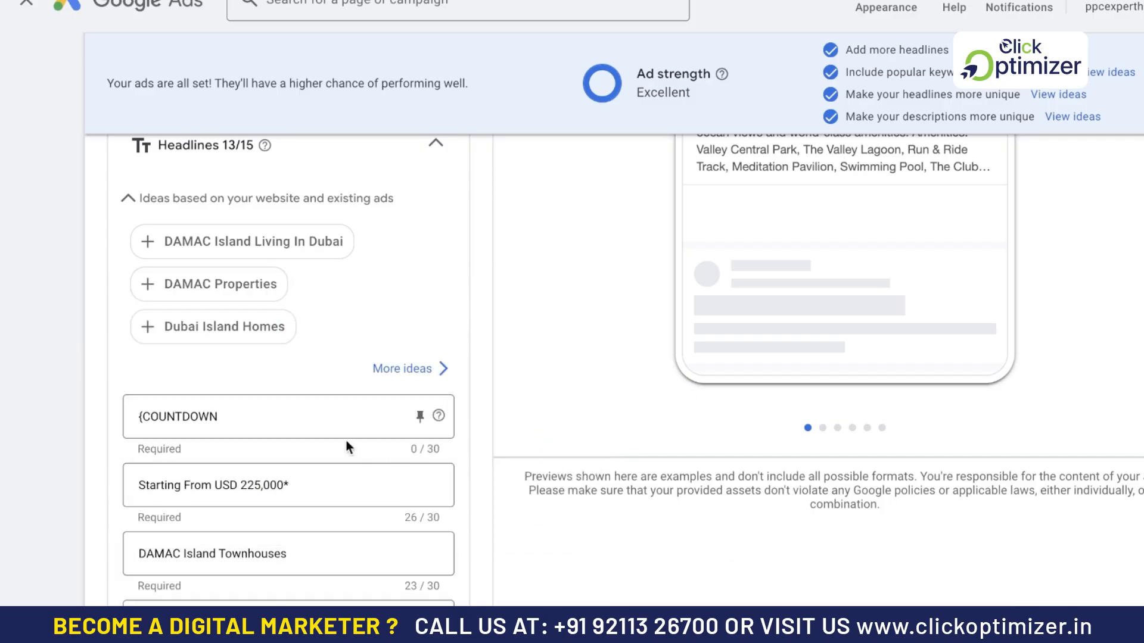
- Delete the countdown code from the first headline, keeping only the opening brace
click(275, 416)
key(BackSpace)
key(BackSpace)
key(BackSpace)
key(BackSpace)
key(BackSpace)
key(BackSpace)
key(BackSpace)
key(BackSpace)
key(BackSpace)
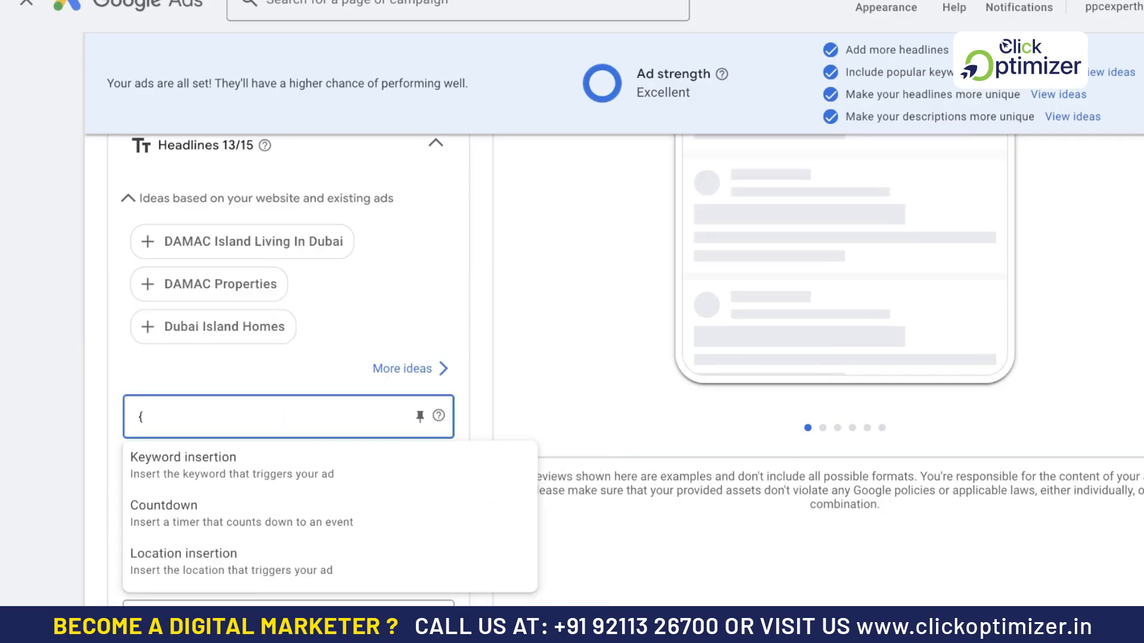
- Add a location insertion at City level with the default text "Delhi" to the first headline
click(216, 559)
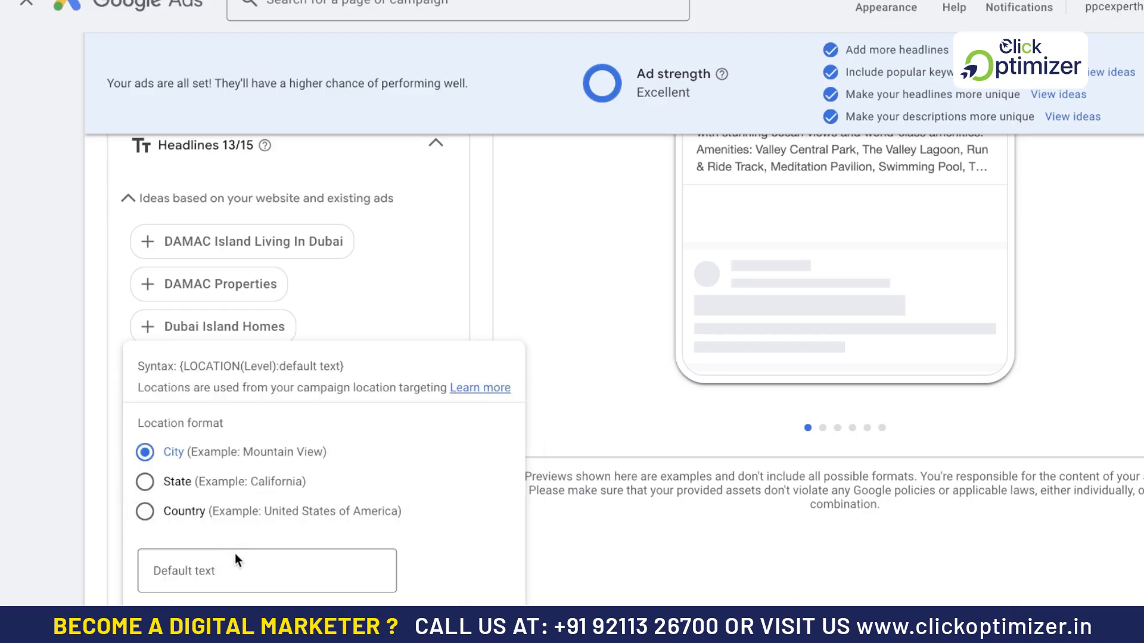
click(232, 572)
text(Delhi)
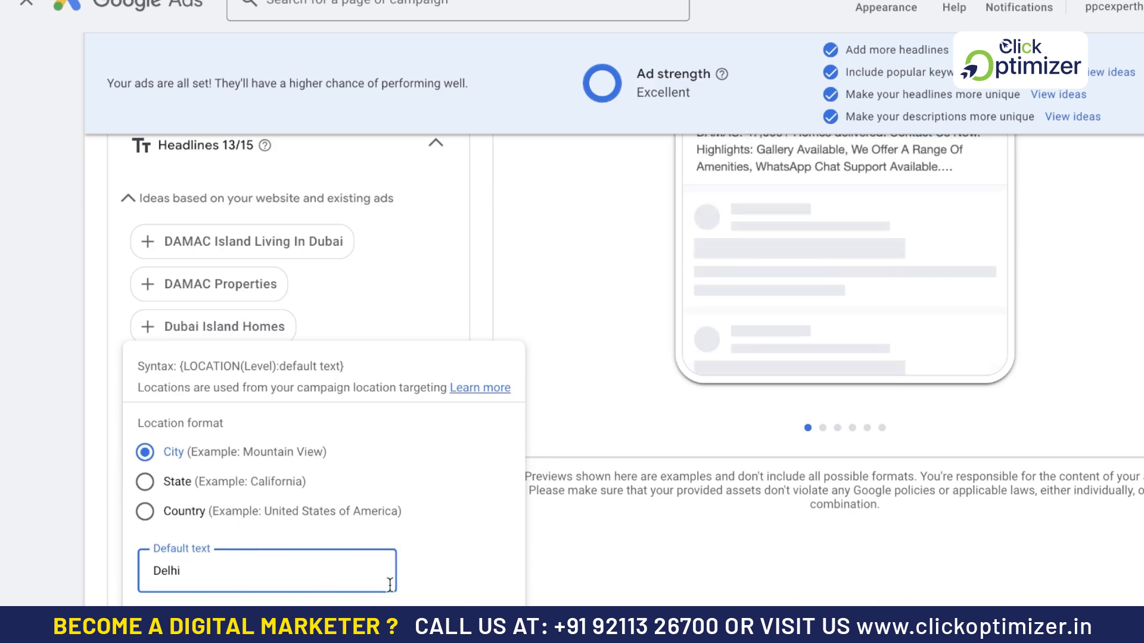
key(Return)
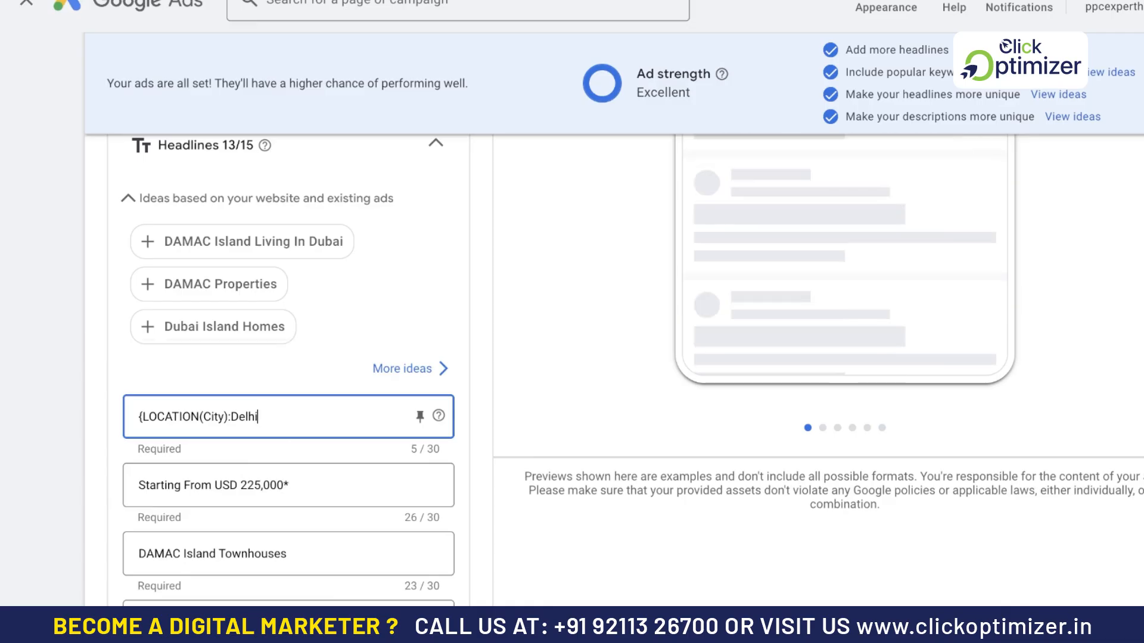
- Replace the default text of the first headline's location insertion with "Buy Property In Delhi"
click(278, 415)
key(BackSpace)
key(BackSpace)
key(BackSpace)
key(BackSpace)
key(BackSpace)
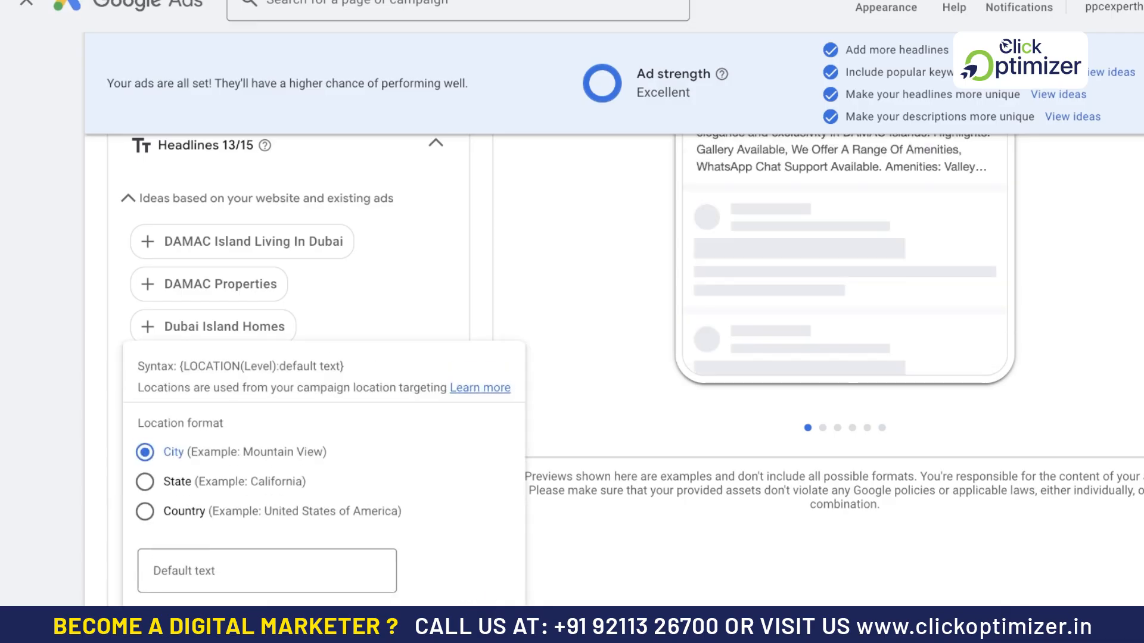
click(256, 566)
text(Buy Property In)
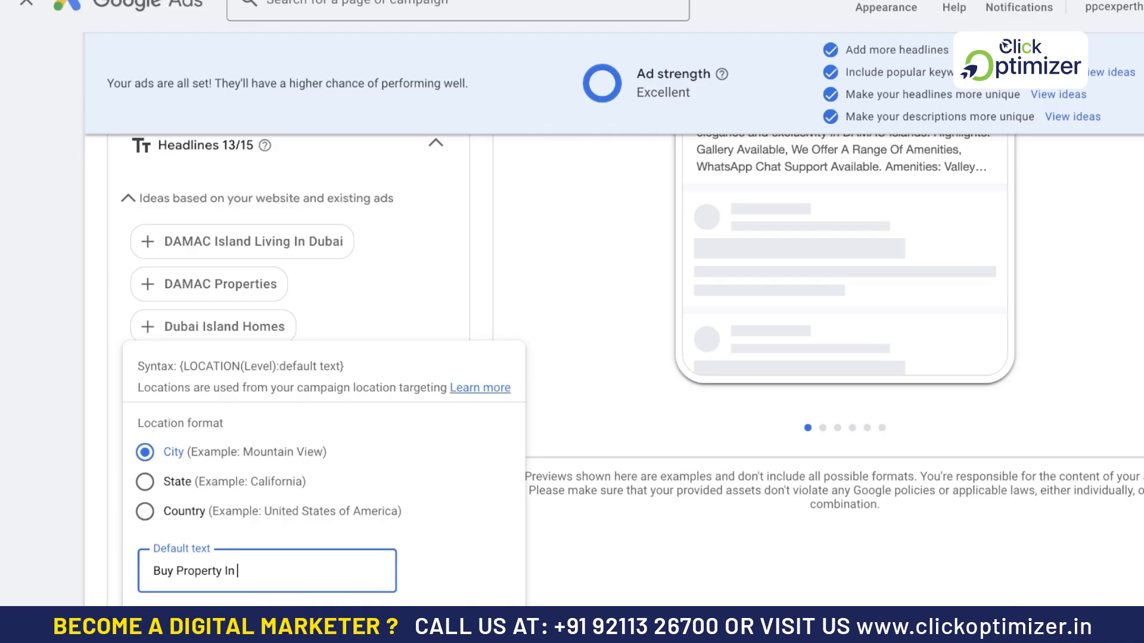
text( Delhi)
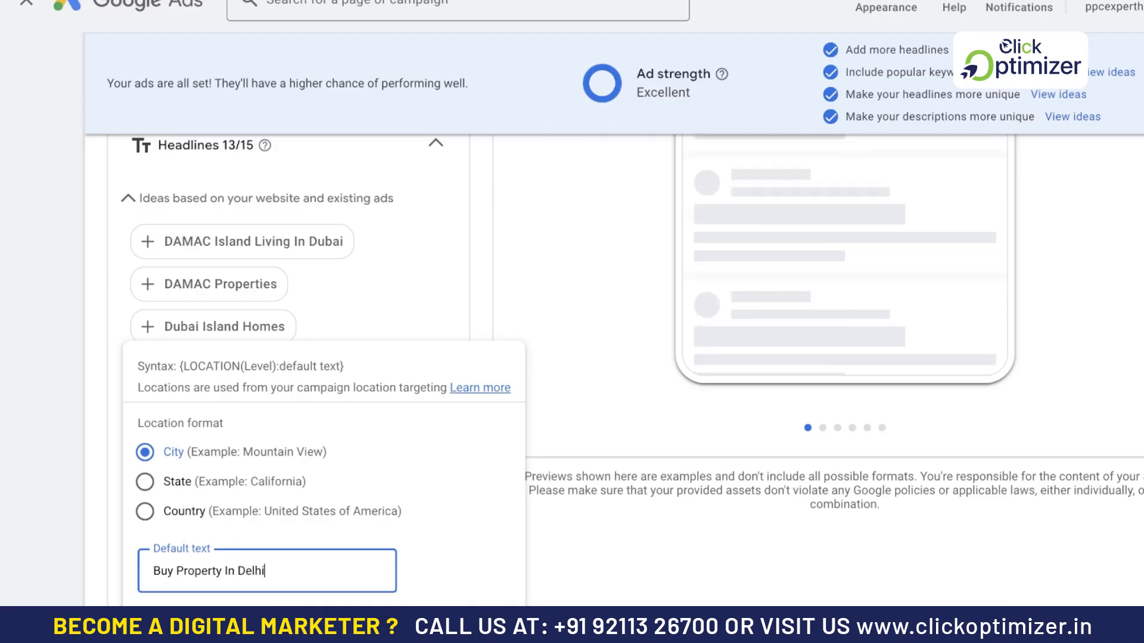
- Try to retype the city name at the end of the location insertion's default text
key(BackSpace)
key(BackSpace)
key(BackSpace)
text(dubai)
key(BackSpace)
key(BackSpace)
key(BackSpace)
key(BackSpace)
key(BackSpace)
text(lhi)
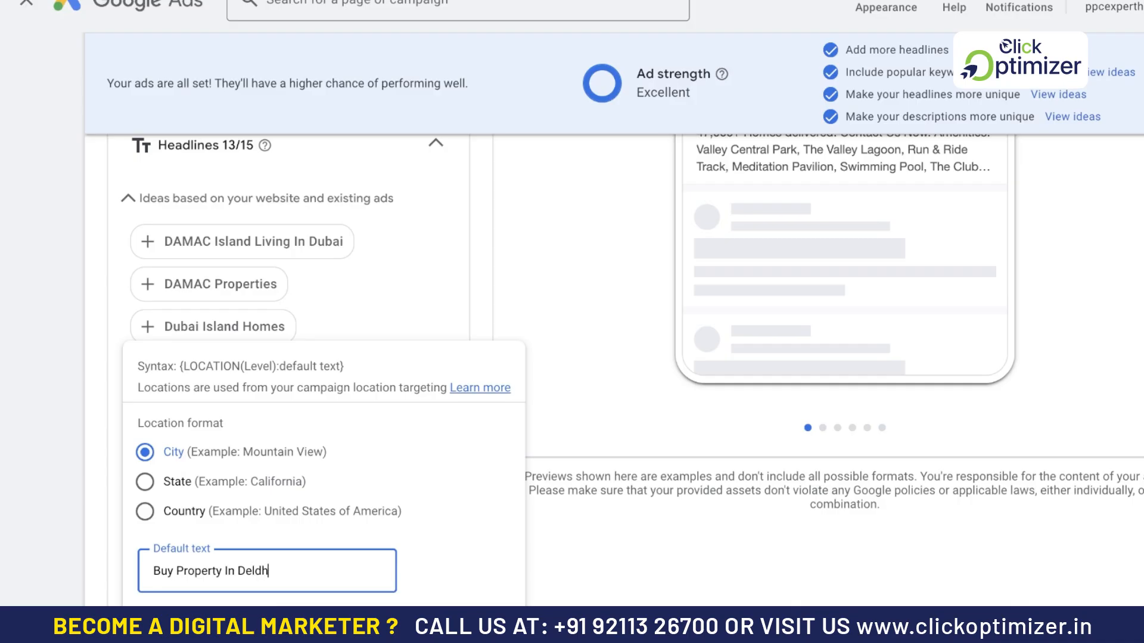
- Clear the location insertion's default text and dismiss its settings
key(BackSpace)
key(BackSpace)
key(BackSpace)
key(BackSpace)
key(BackSpace)
key(BackSpace)
key(BackSpace)
key(BackSpace)
key(BackSpace)
key(BackSpace)
key(BackSpace)
key(BackSpace)
key(BackSpace)
key(BackSpace)
key(BackSpace)
key(BackSpace)
key(BackSpace)
key(BackSpace)
key(BackSpace)
key(BackSpace)
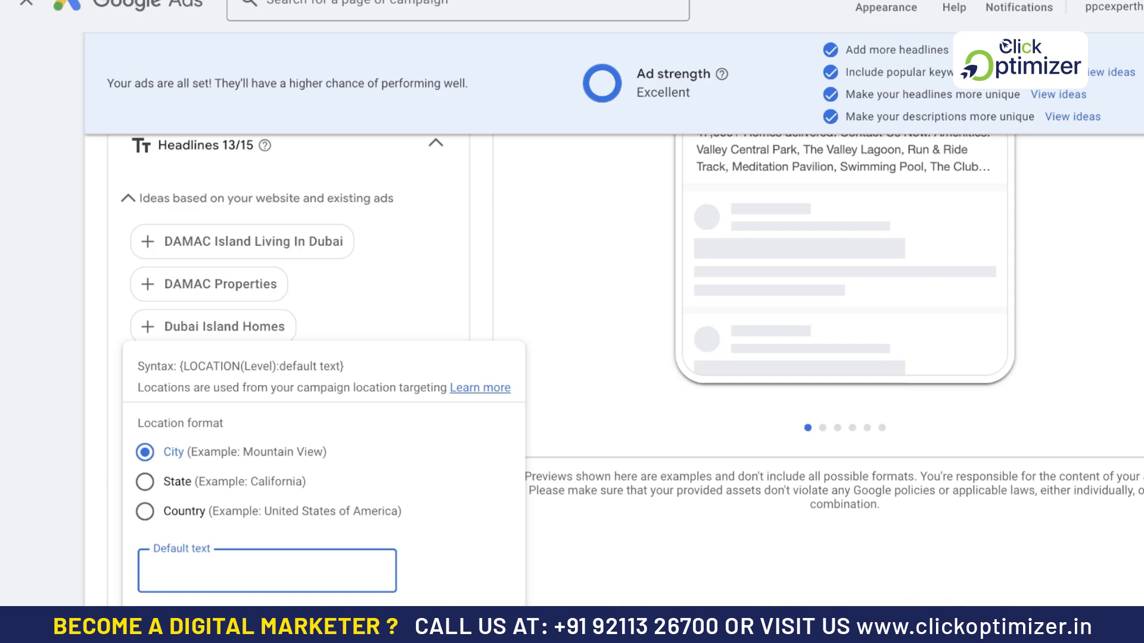
click(594, 323)
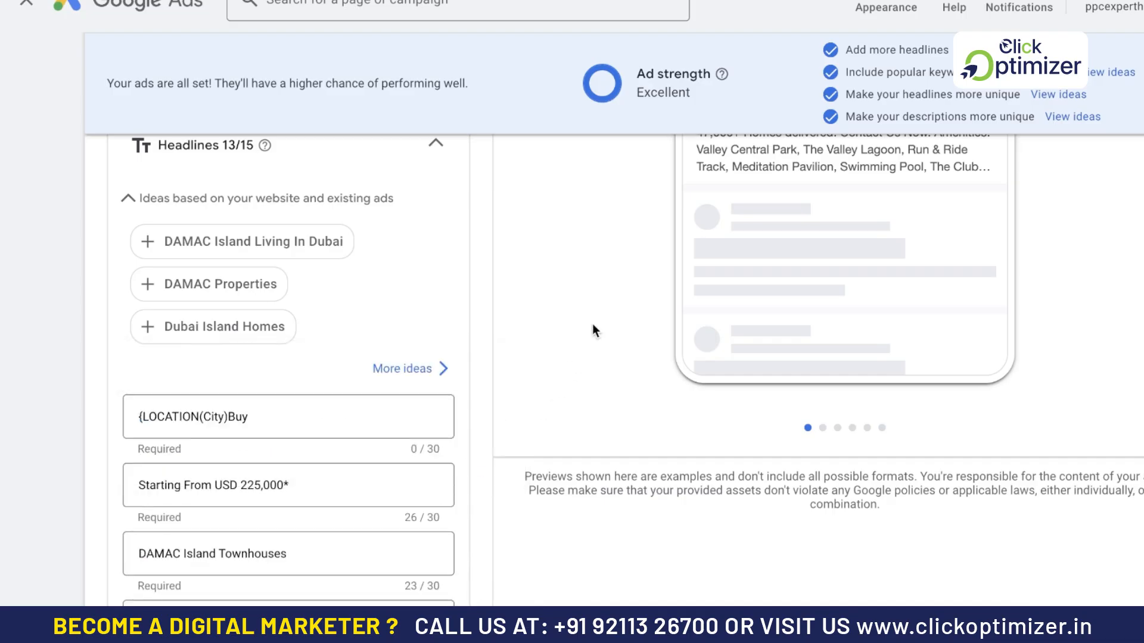
- Erase the end of the location code in the first headline, leaving "{LOCATI"
click(266, 419)
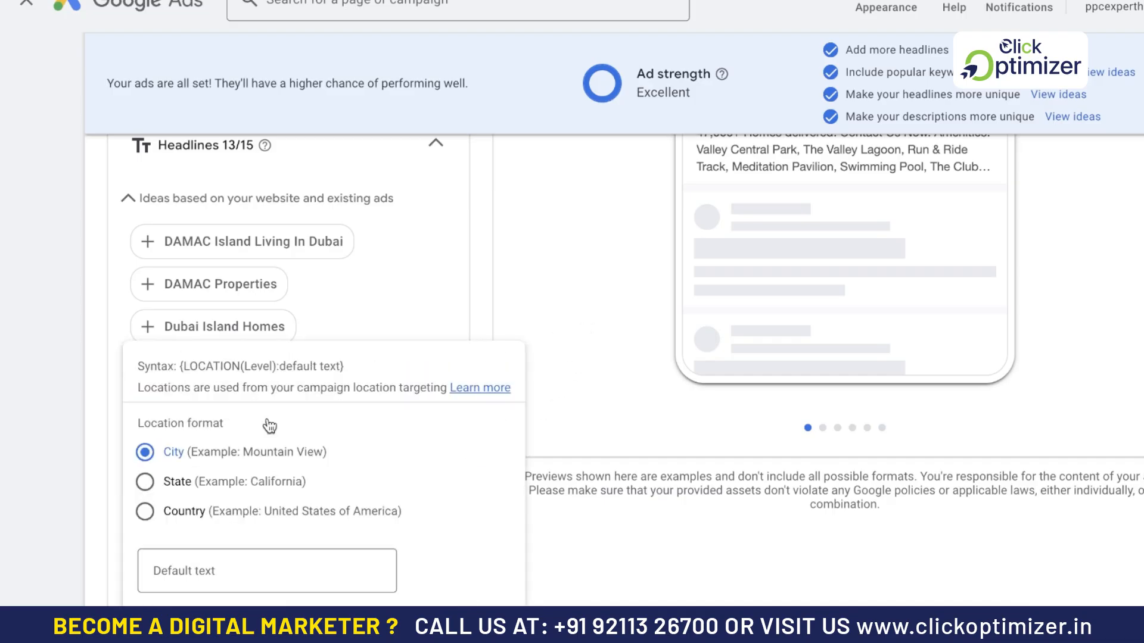
click(641, 255)
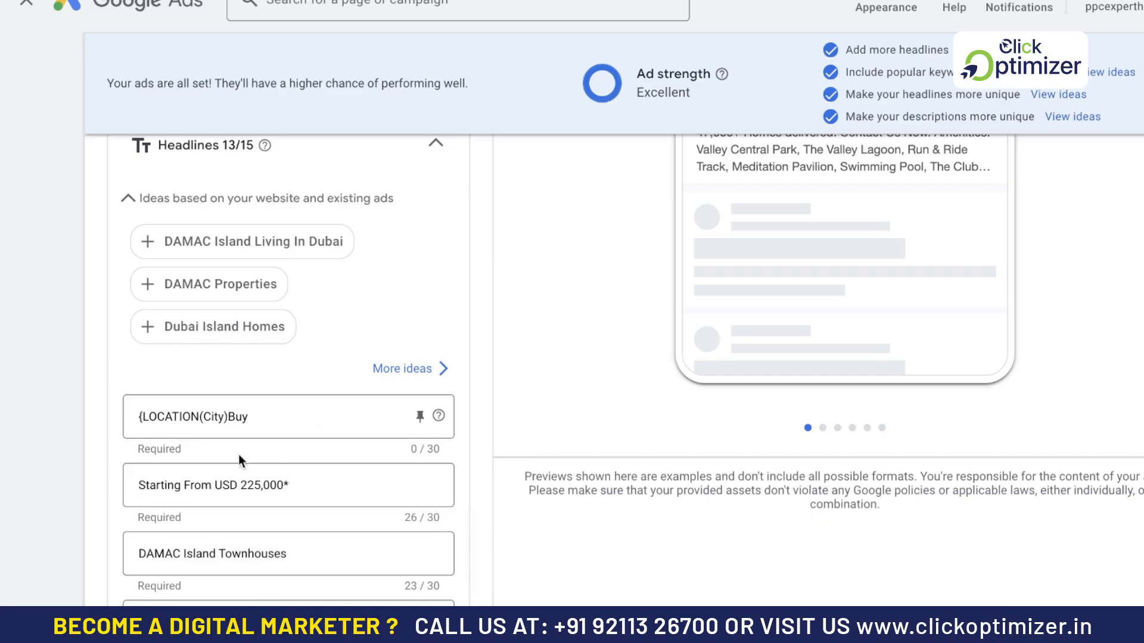
click(263, 415)
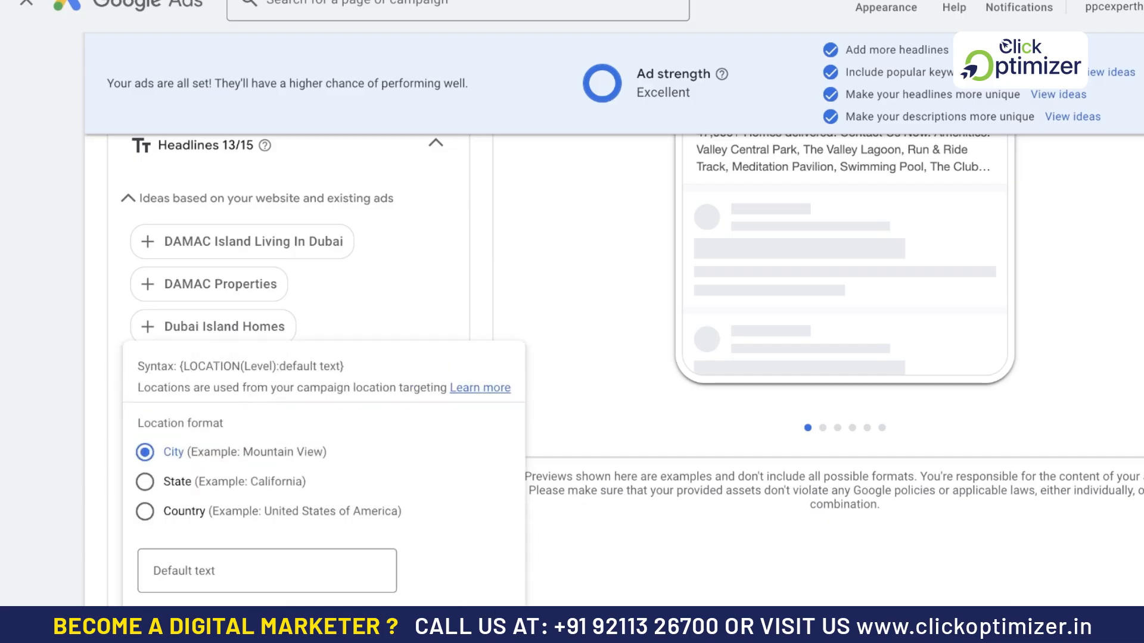
click(549, 290)
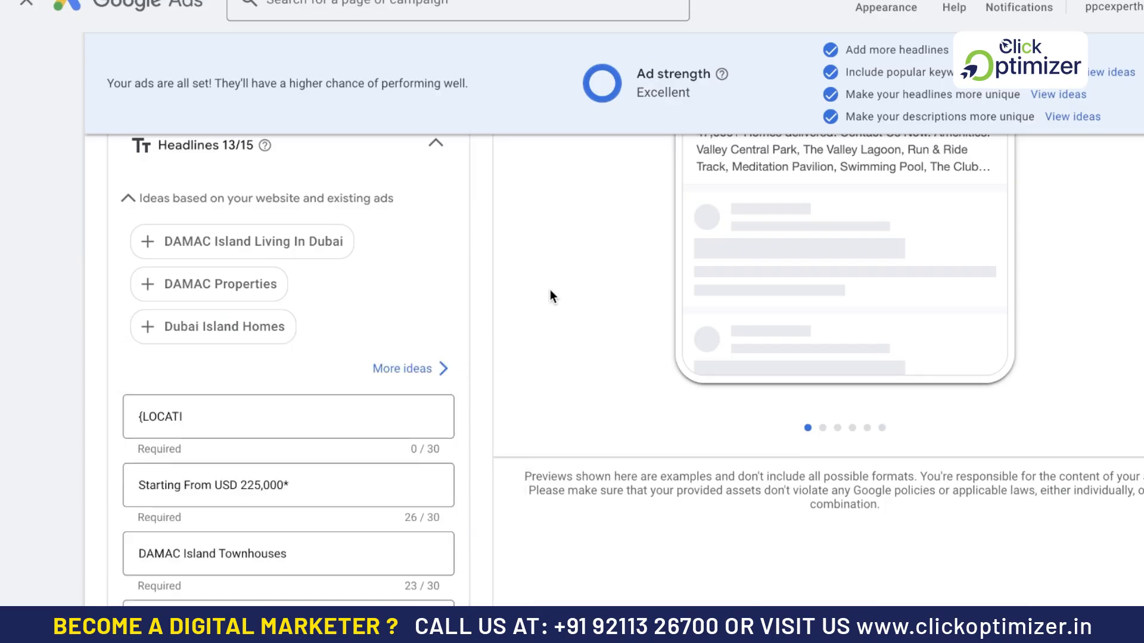